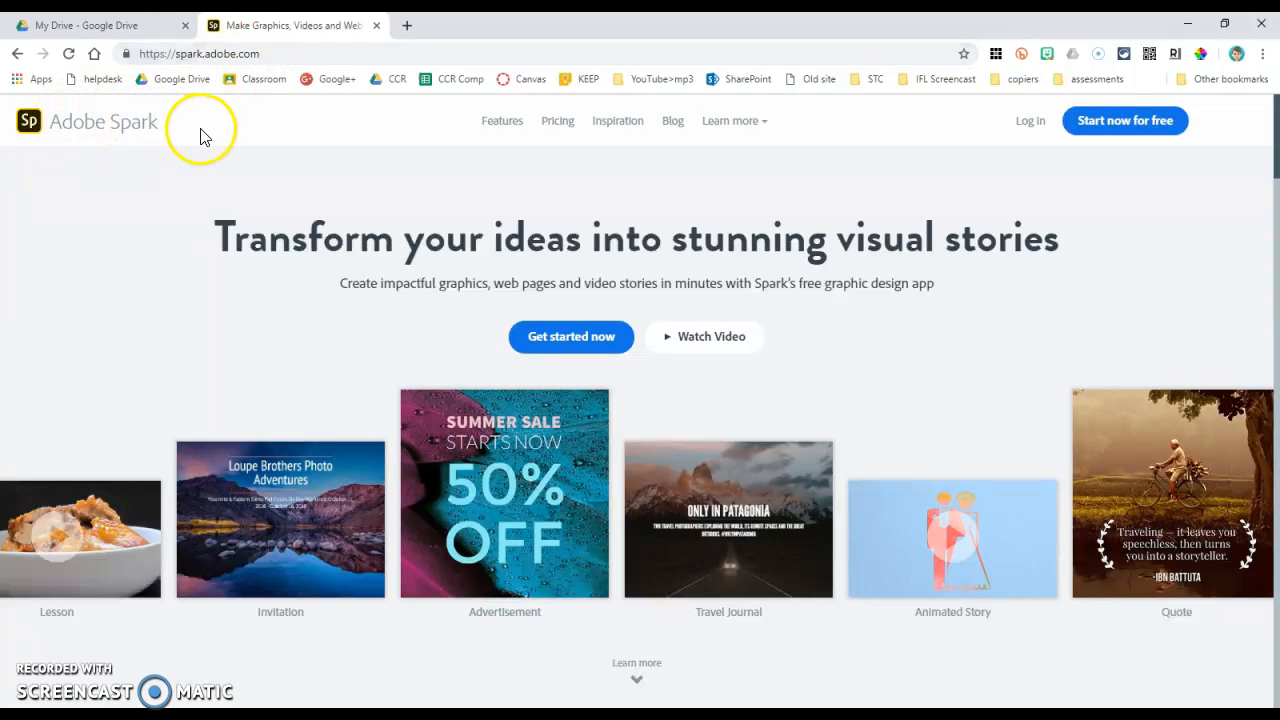
Step: Log in to Adobe Spark with the school account, filling in the school e-mail and choosing the Enterprise ID account
click(1031, 121)
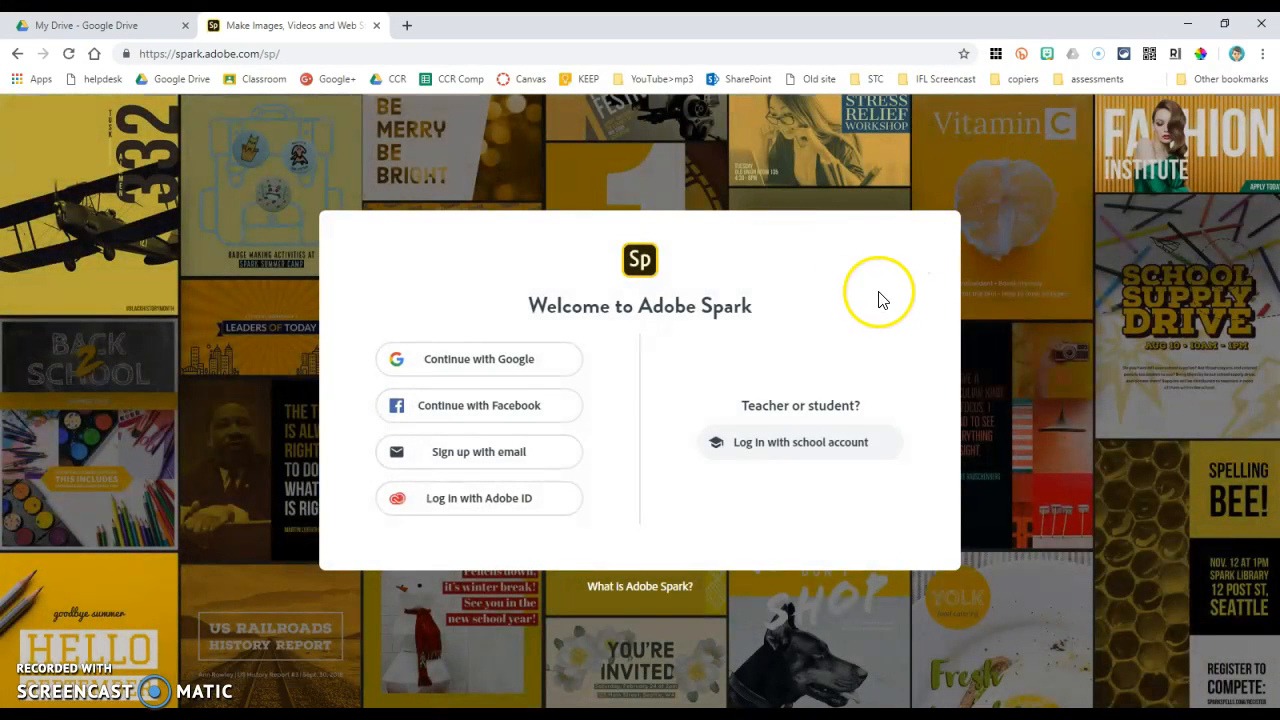
click(866, 455)
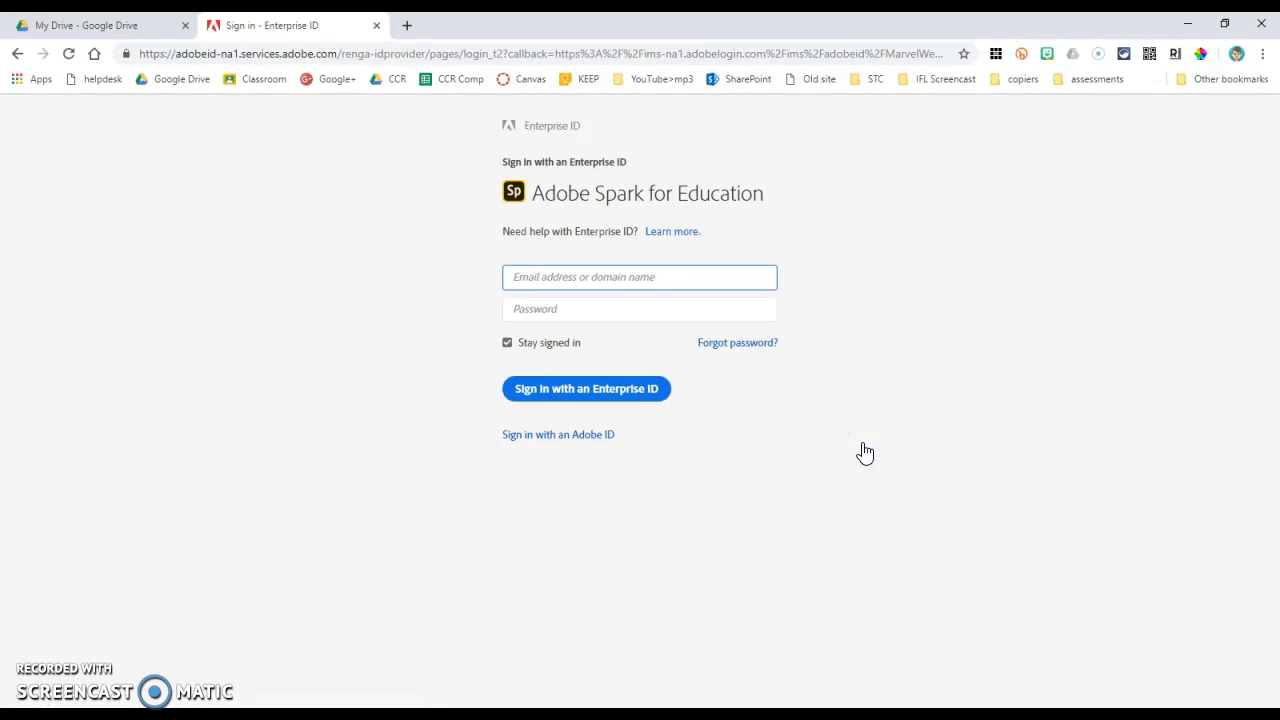
click(720, 280)
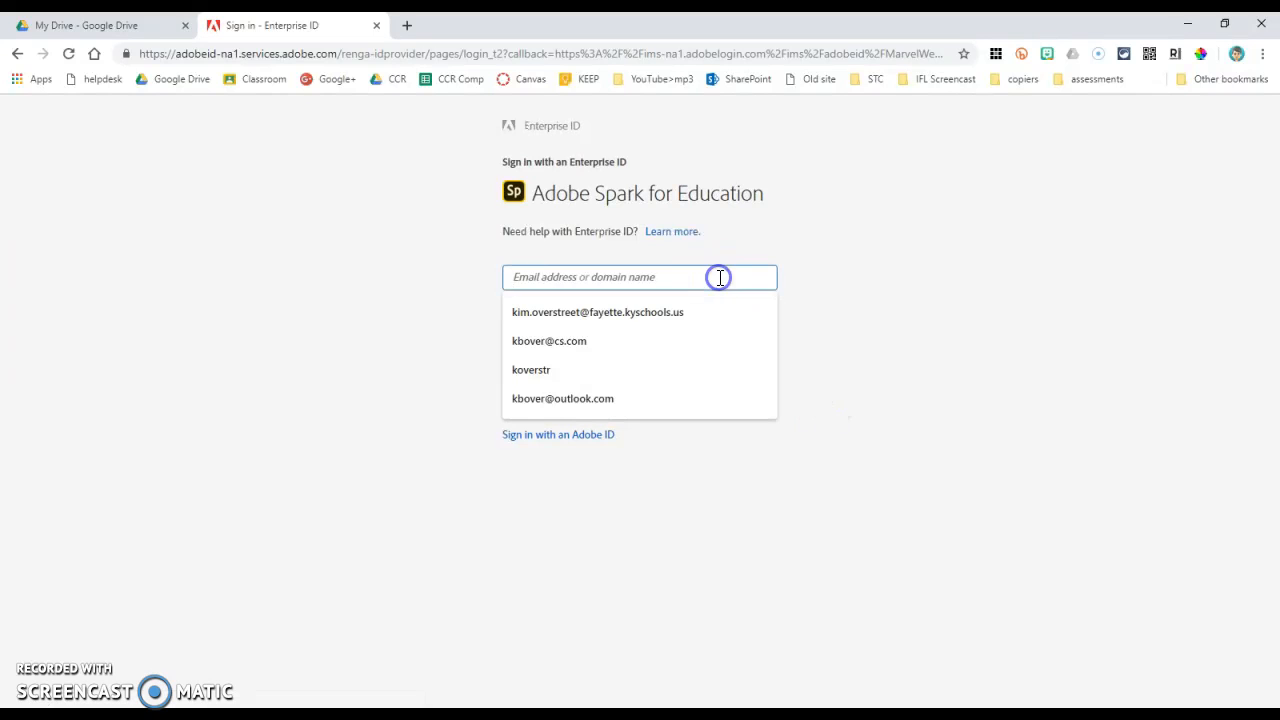
click(673, 318)
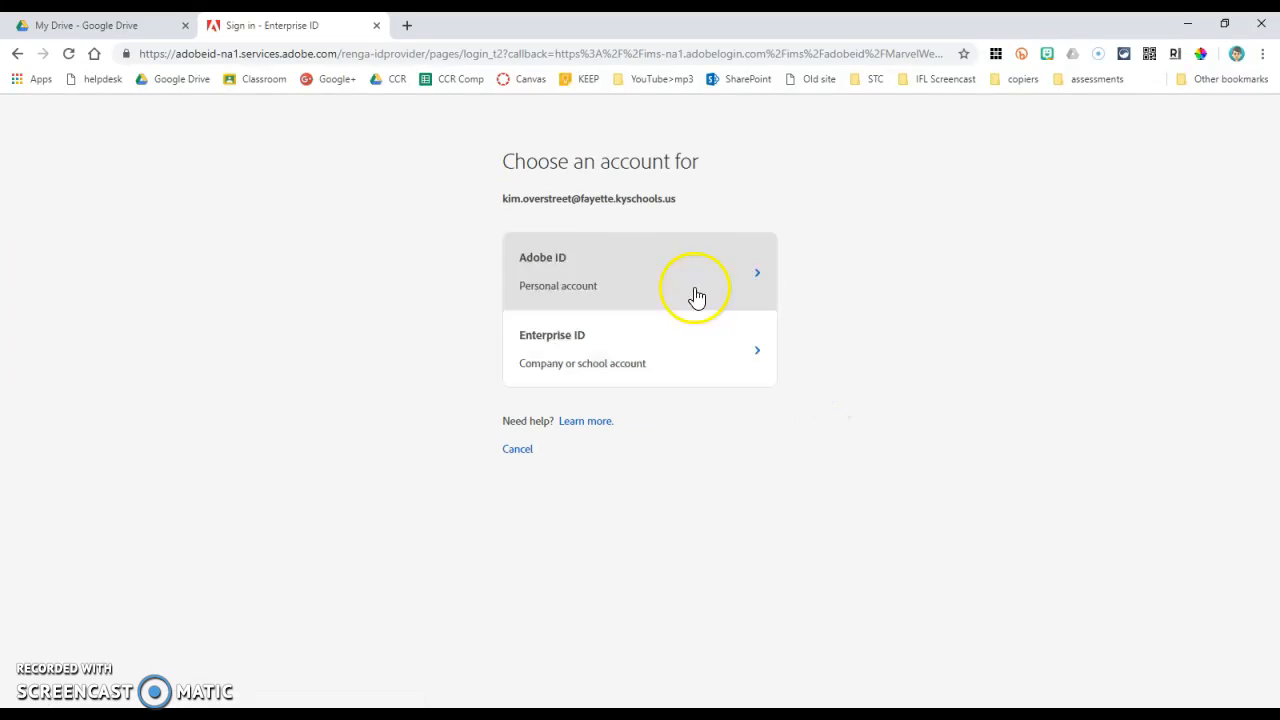
click(641, 371)
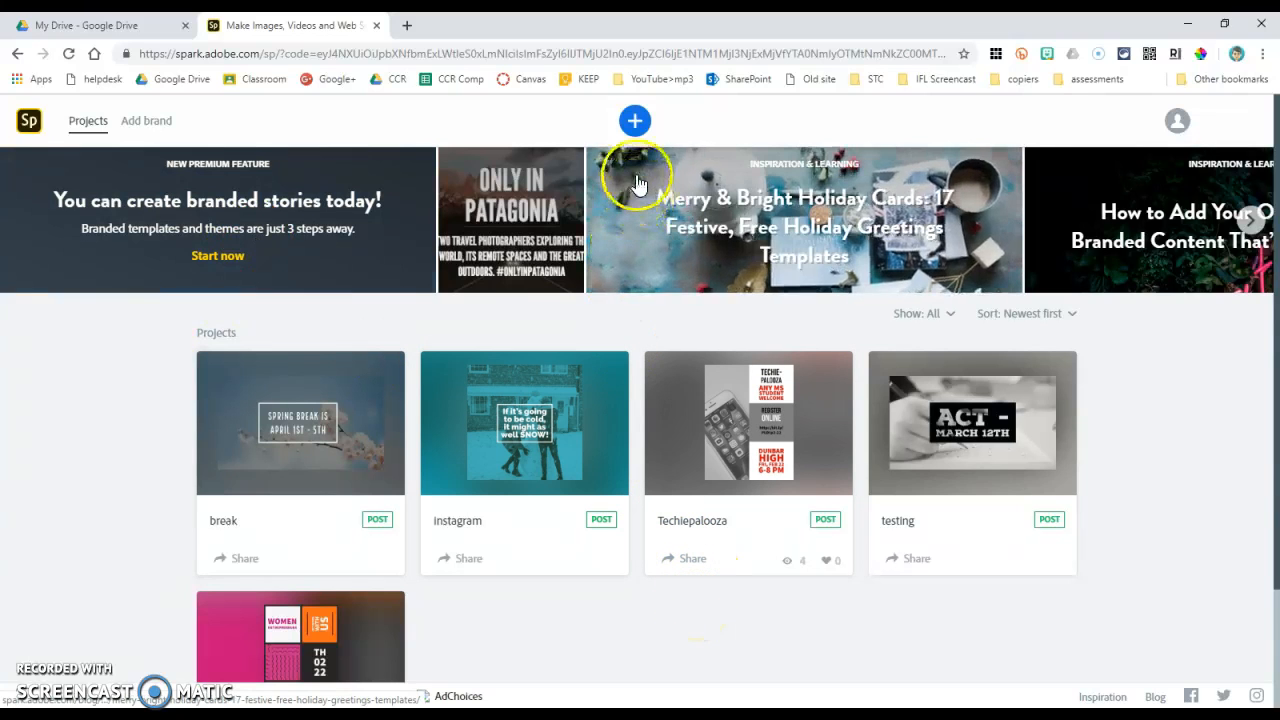
Step: Create a new video project titled "video title", starting from scratch without a story template
click(635, 122)
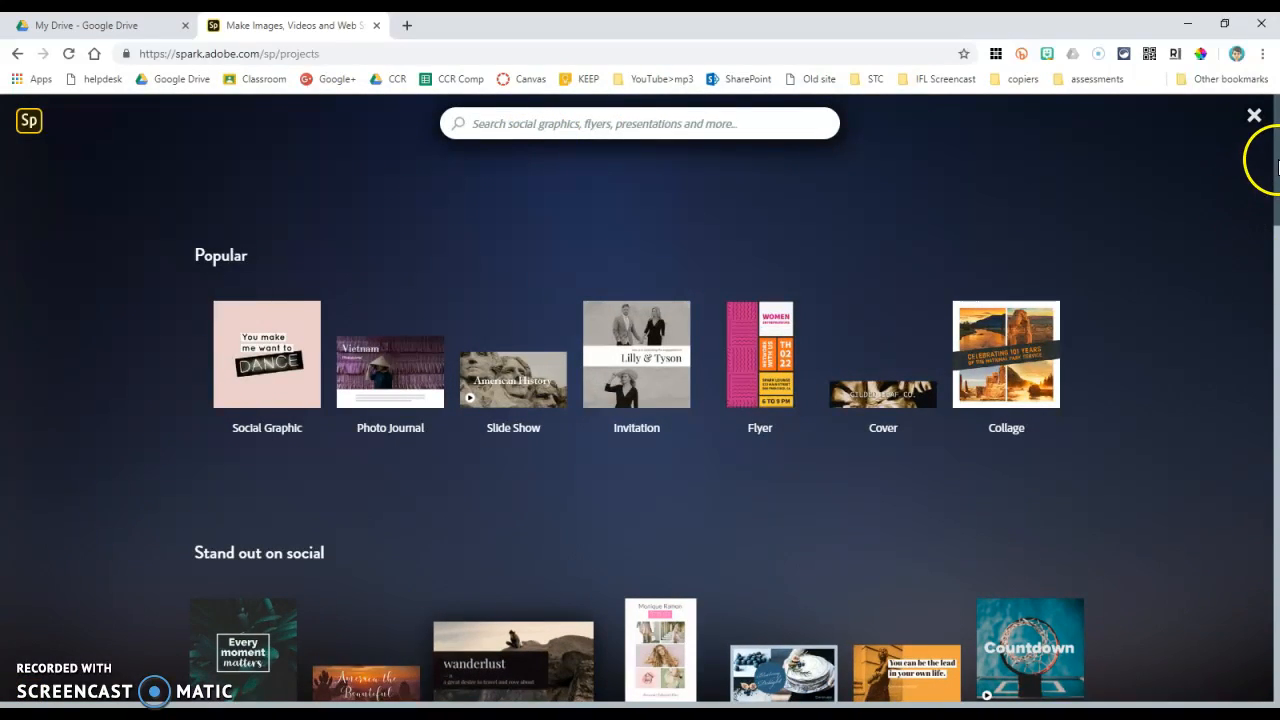
drag(1276, 155, 1256, 651)
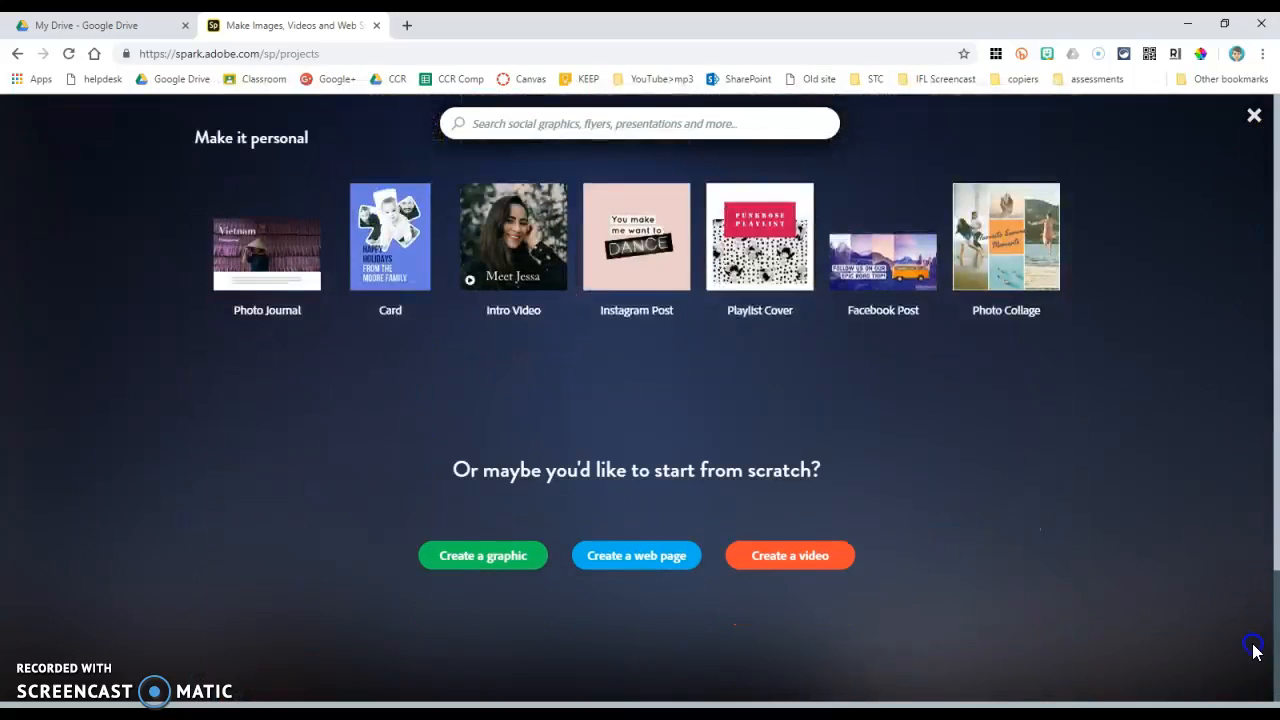
click(806, 567)
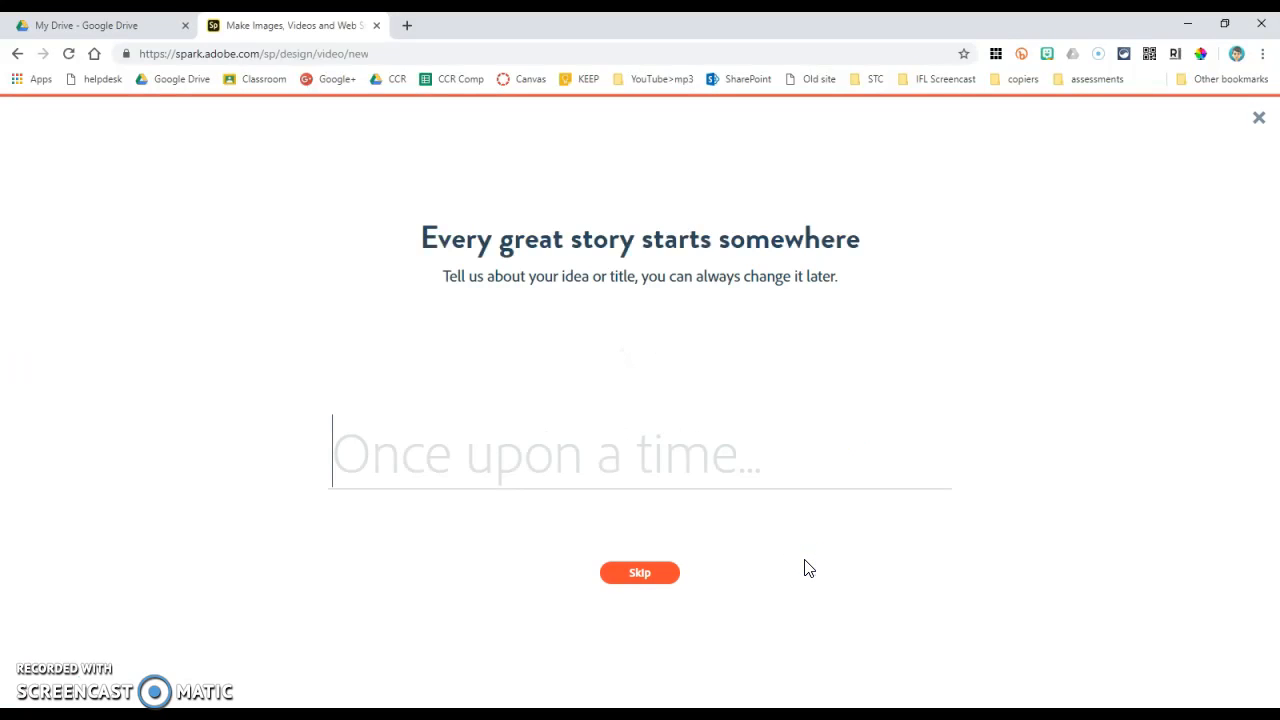
text(Vi)
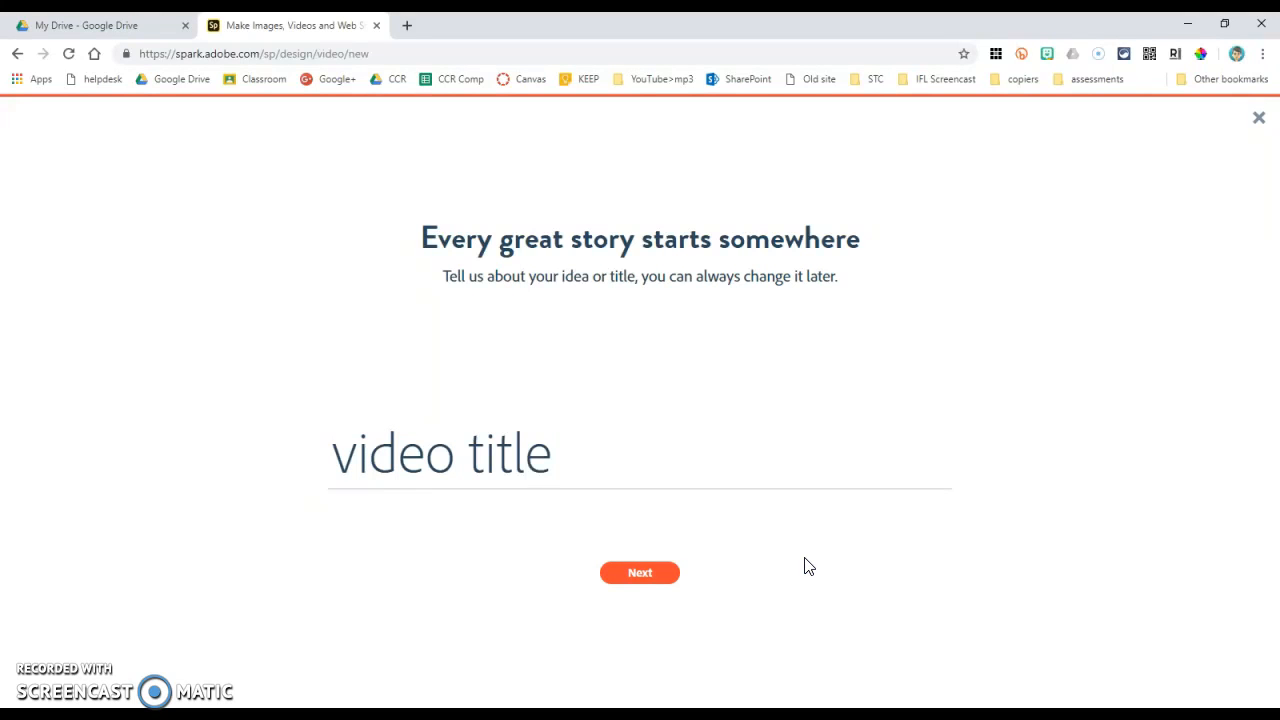
click(666, 574)
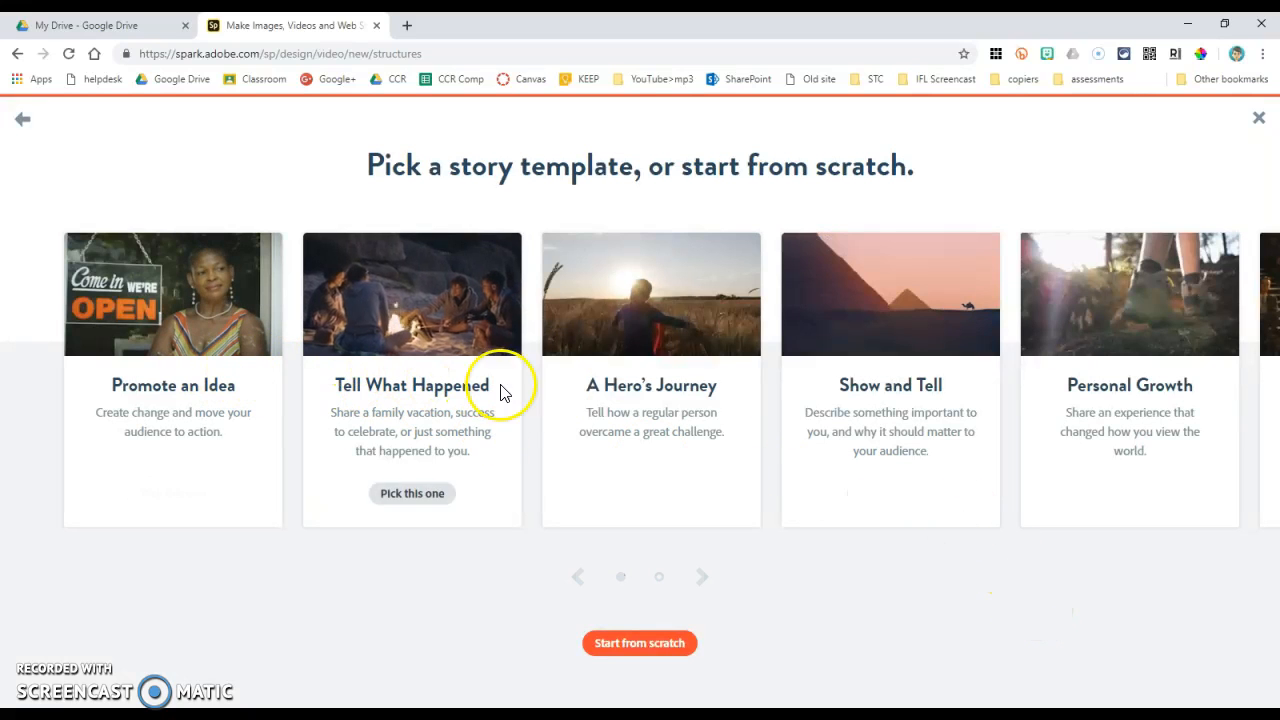
click(681, 648)
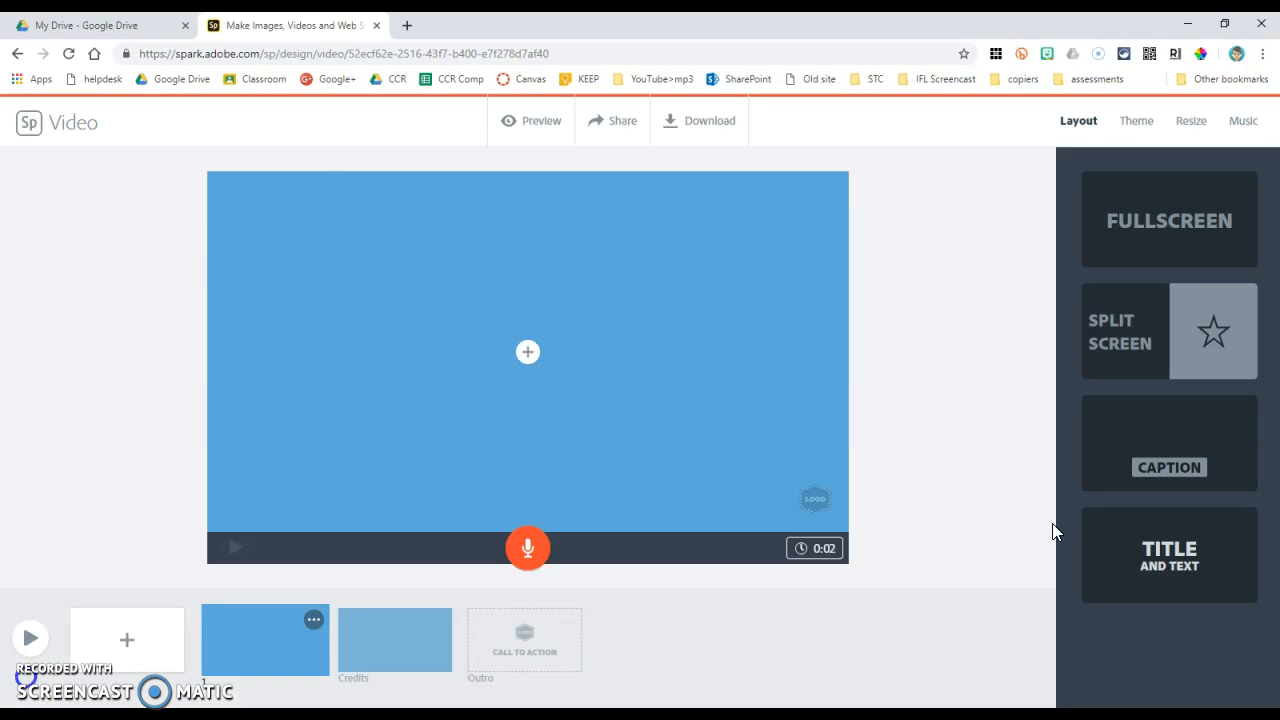
click(105, 395)
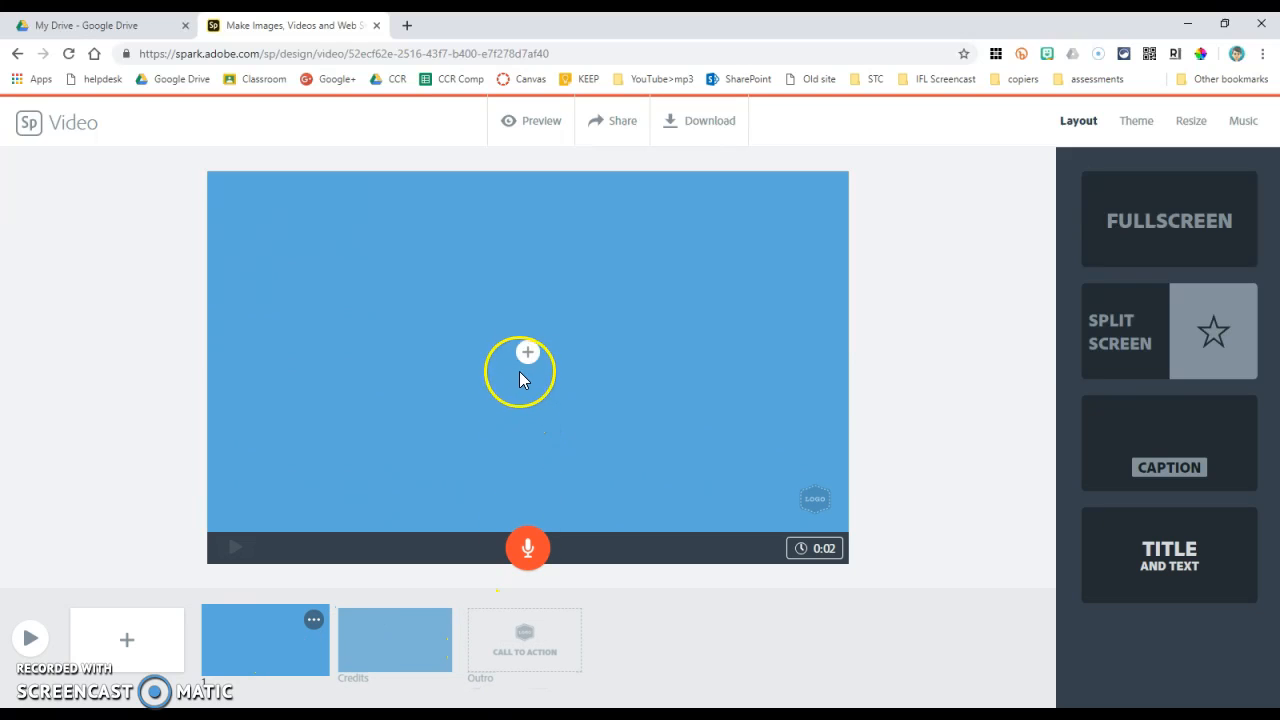
Step: Apply the Fullscreen layout to the first slide and add the text "Video About Me", enlarged one size
click(1163, 218)
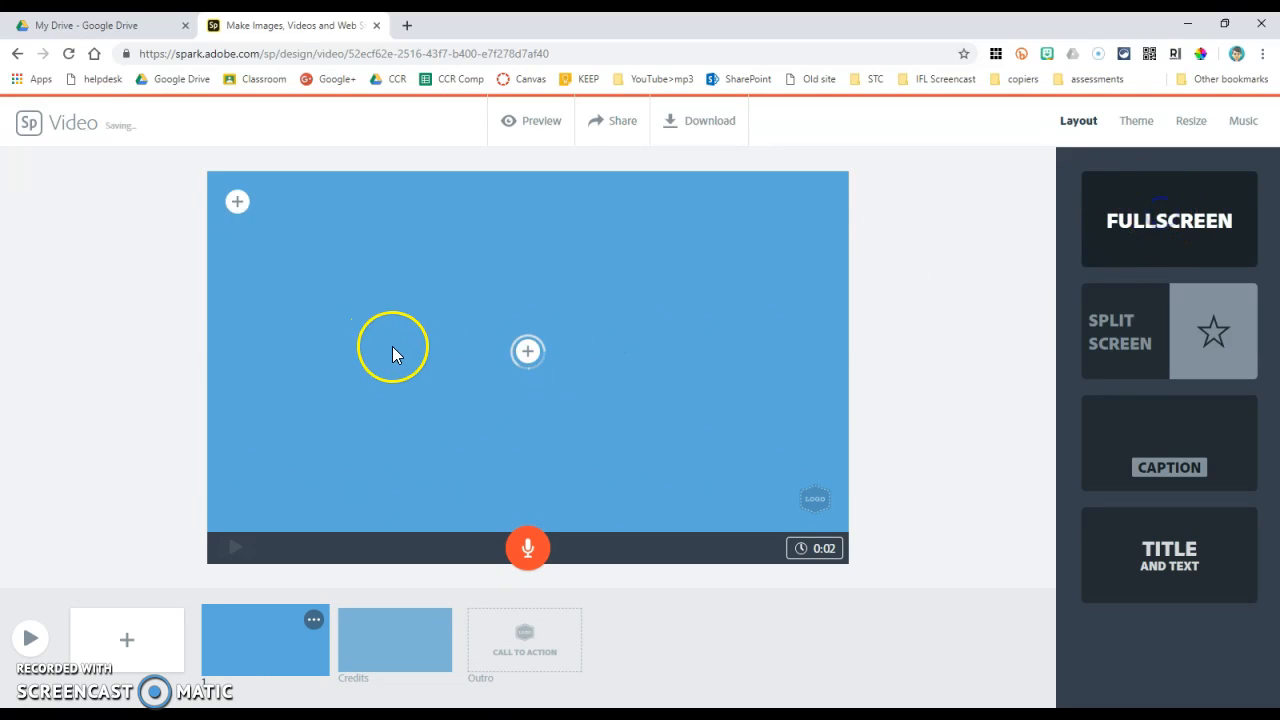
click(530, 354)
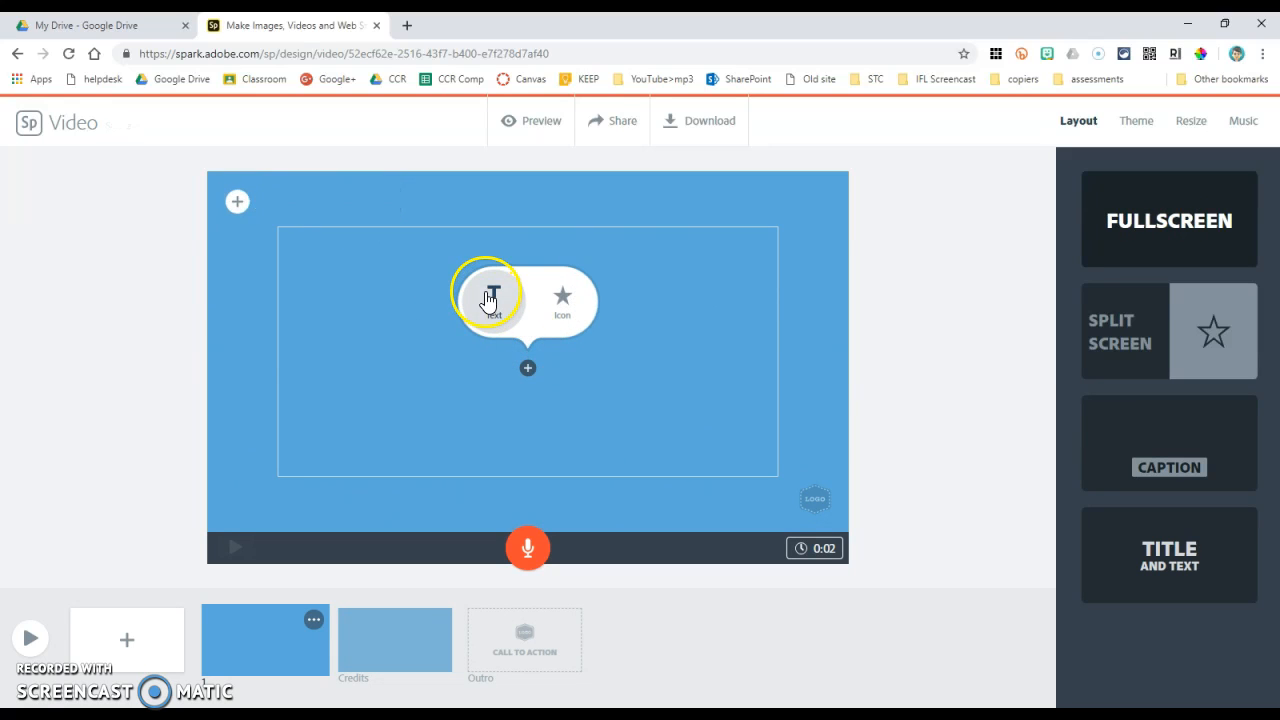
click(493, 300)
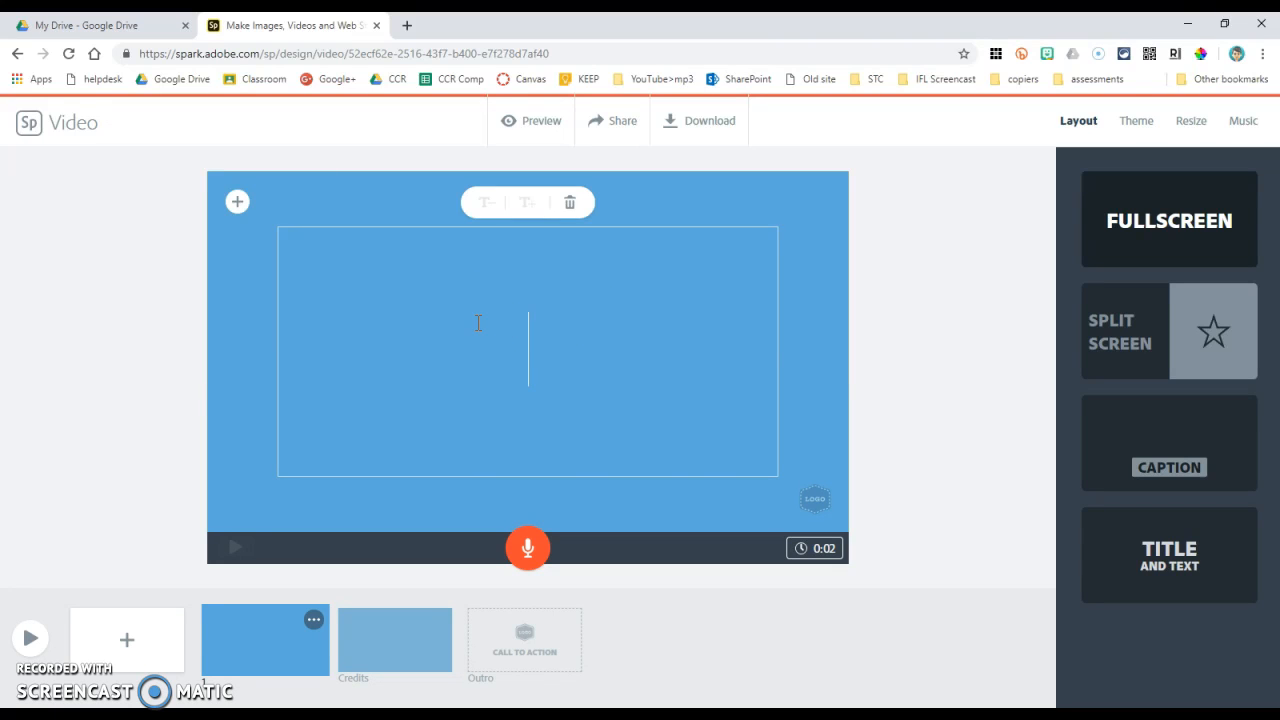
text(Video )
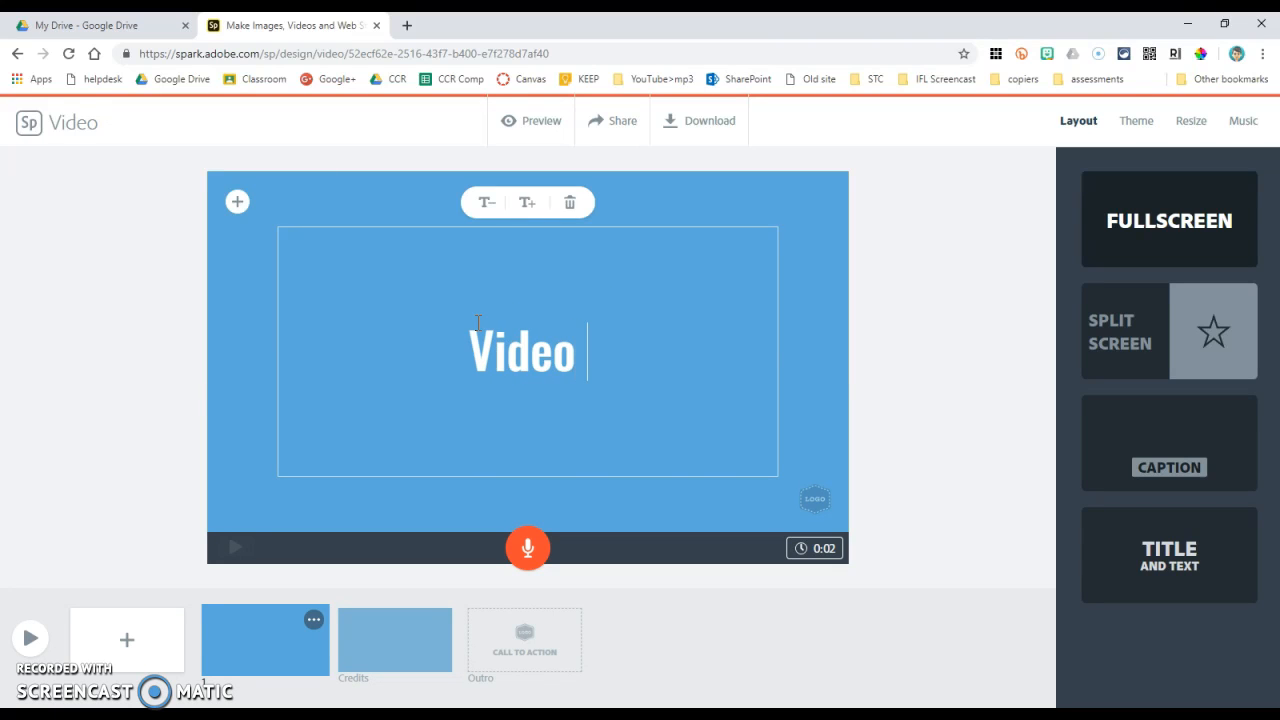
text(About Me)
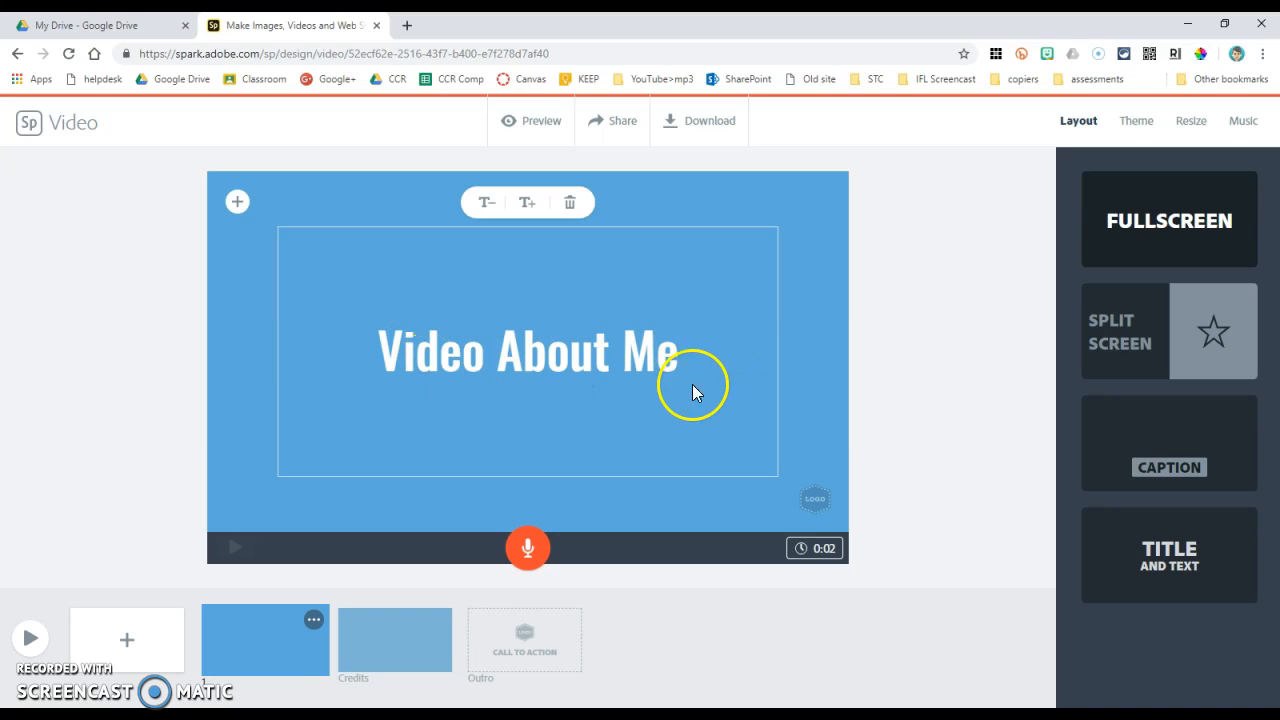
click(527, 205)
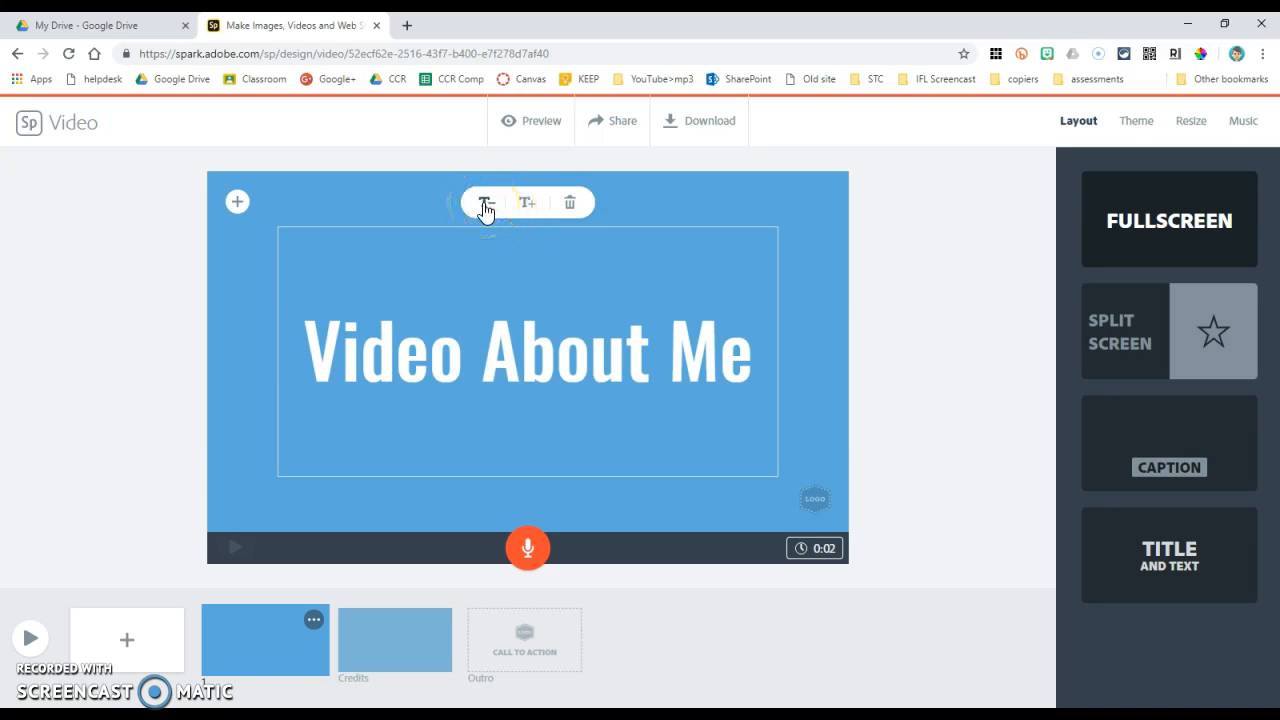
Step: Connect Google Drive as a photo source for the slide background, choosing the school account and allowing access
click(234, 201)
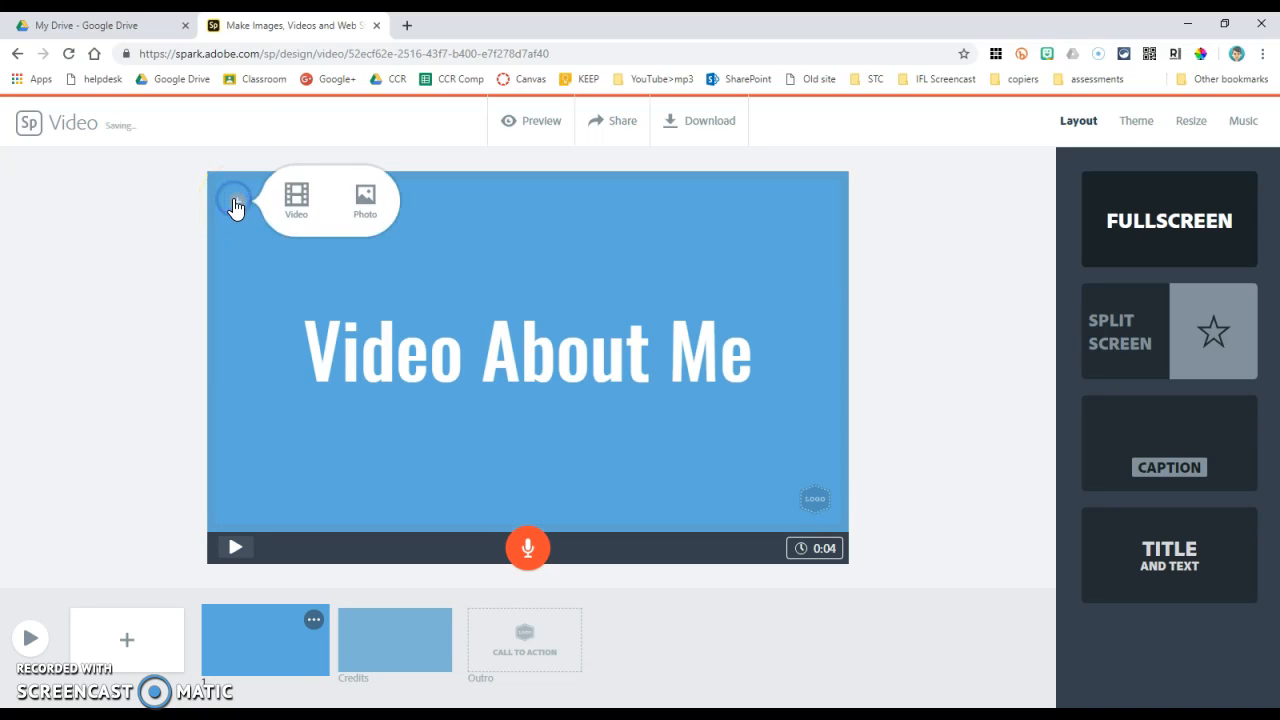
click(247, 205)
click(364, 198)
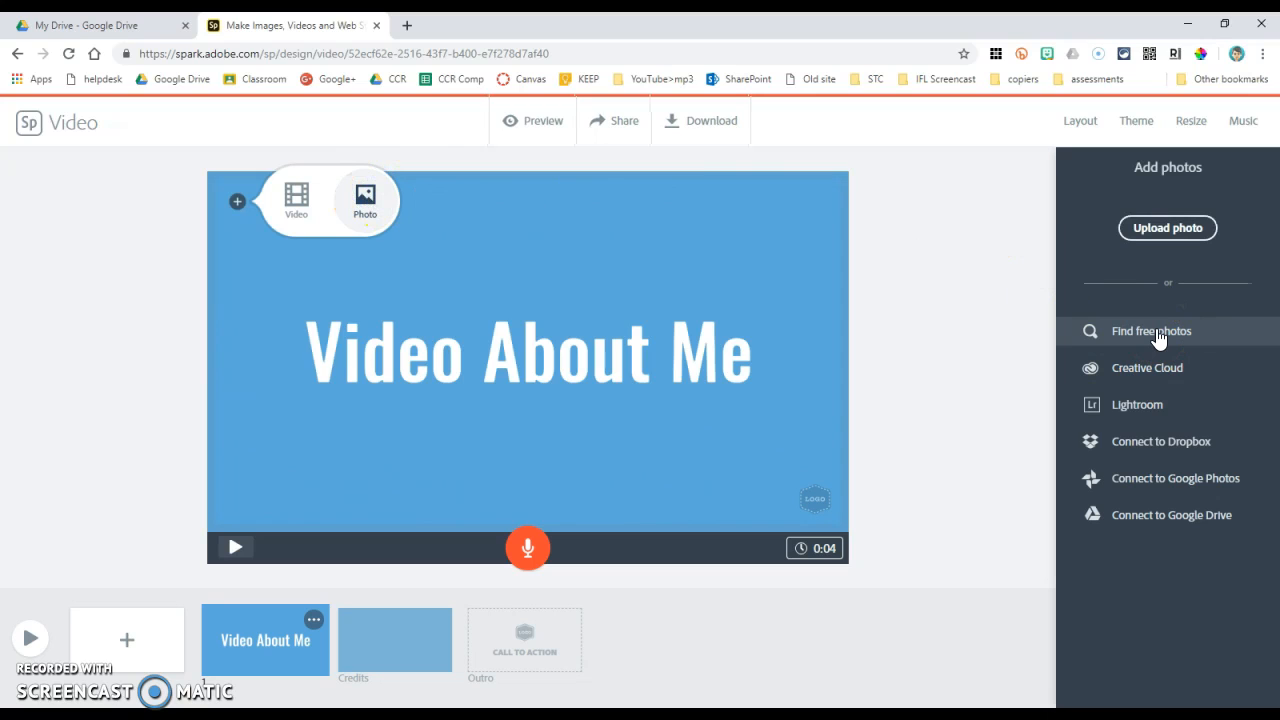
click(1155, 528)
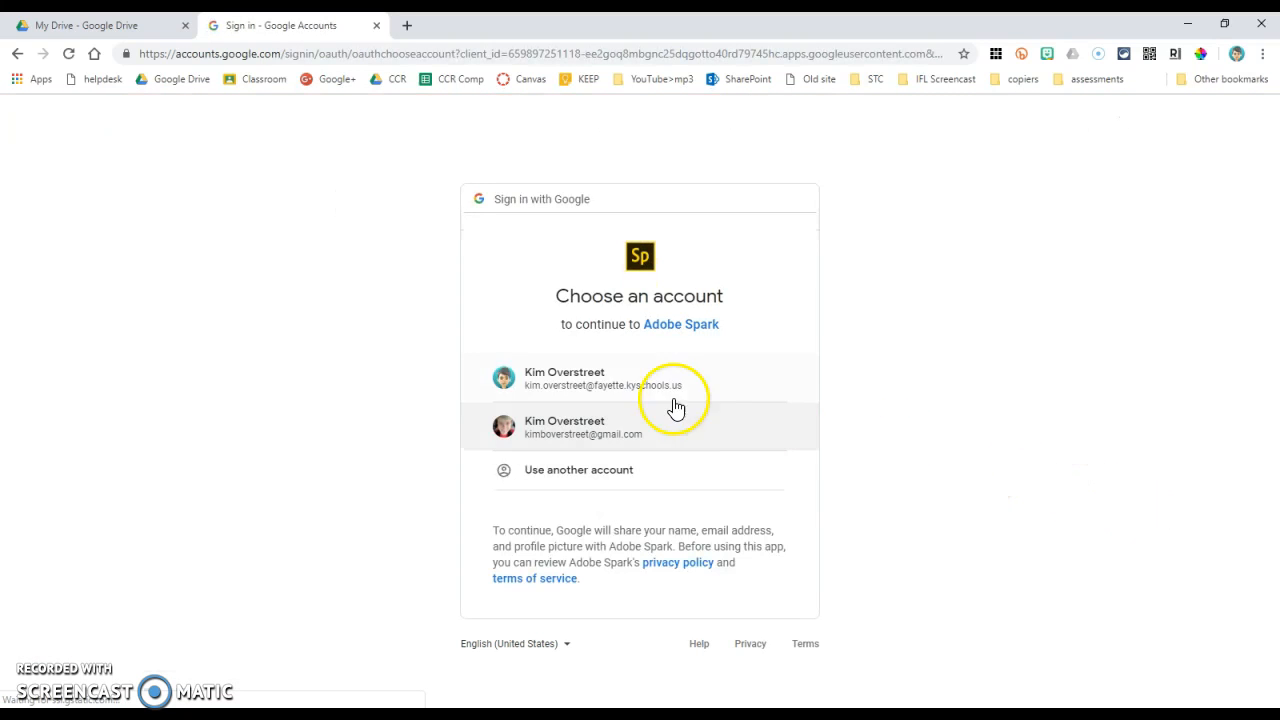
click(623, 380)
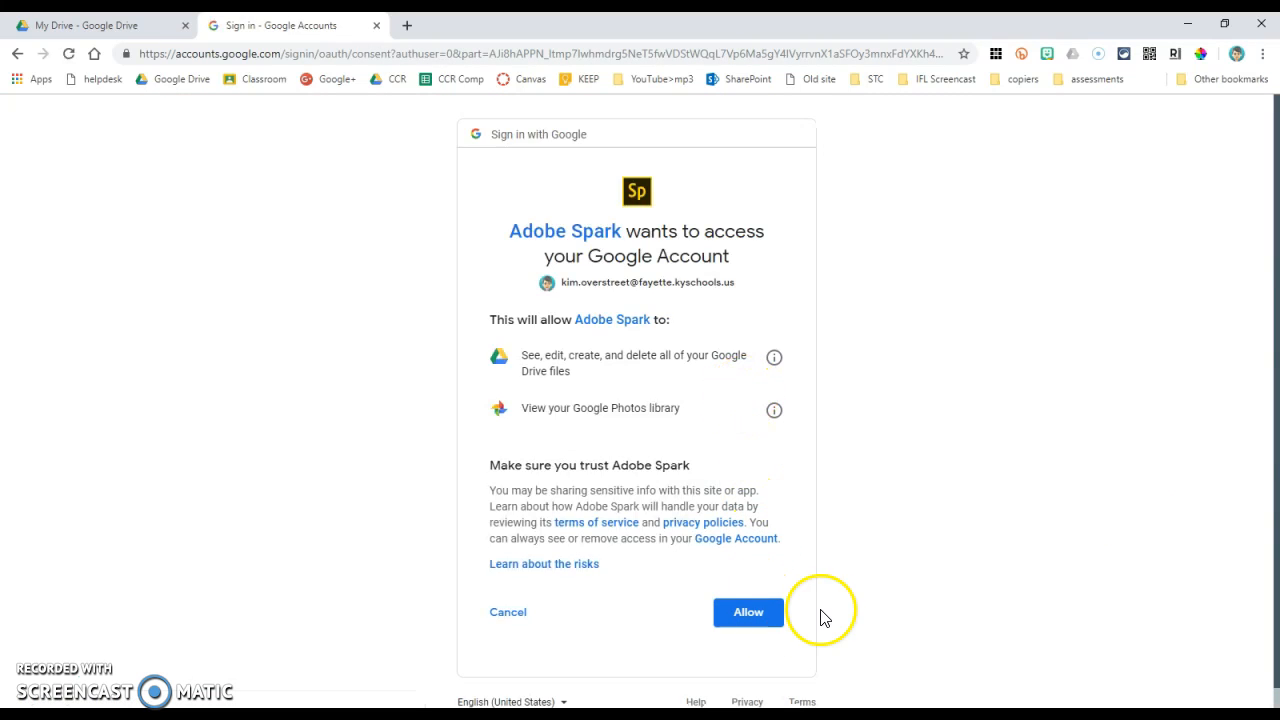
click(748, 617)
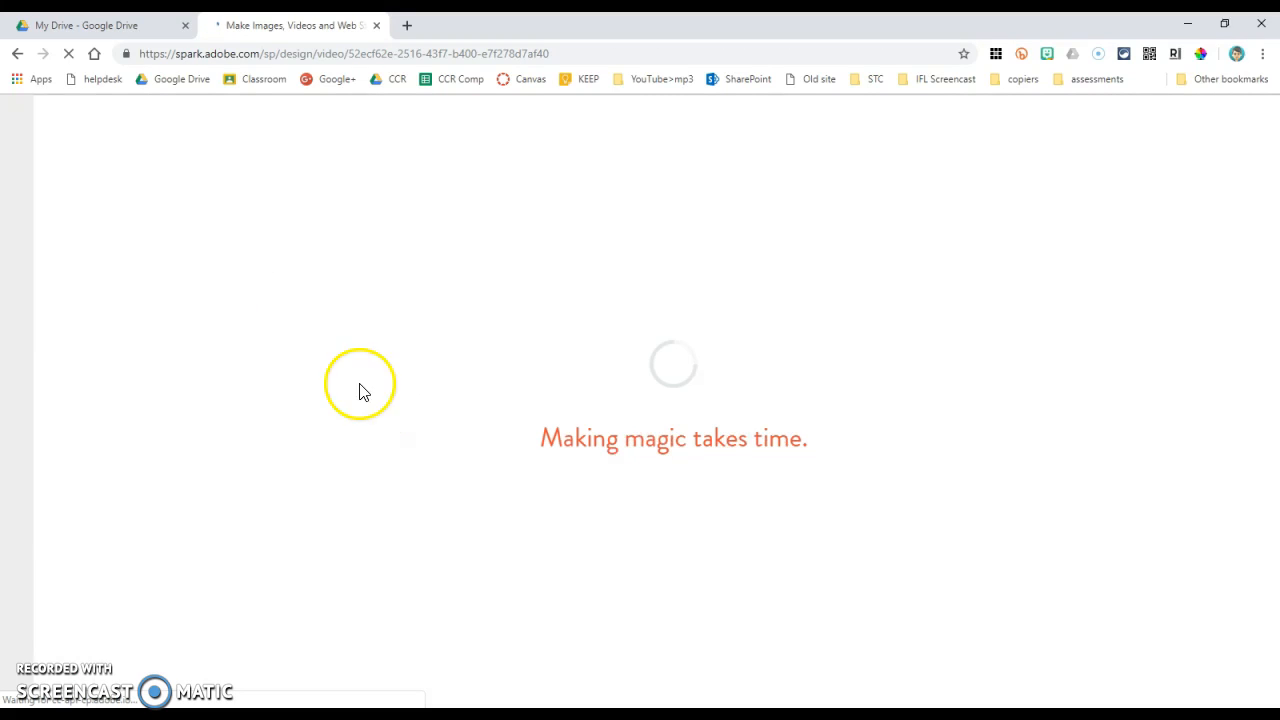
Step: Switch to Google Drive, create a folder named "video pictures" in My Drive and open it
click(127, 32)
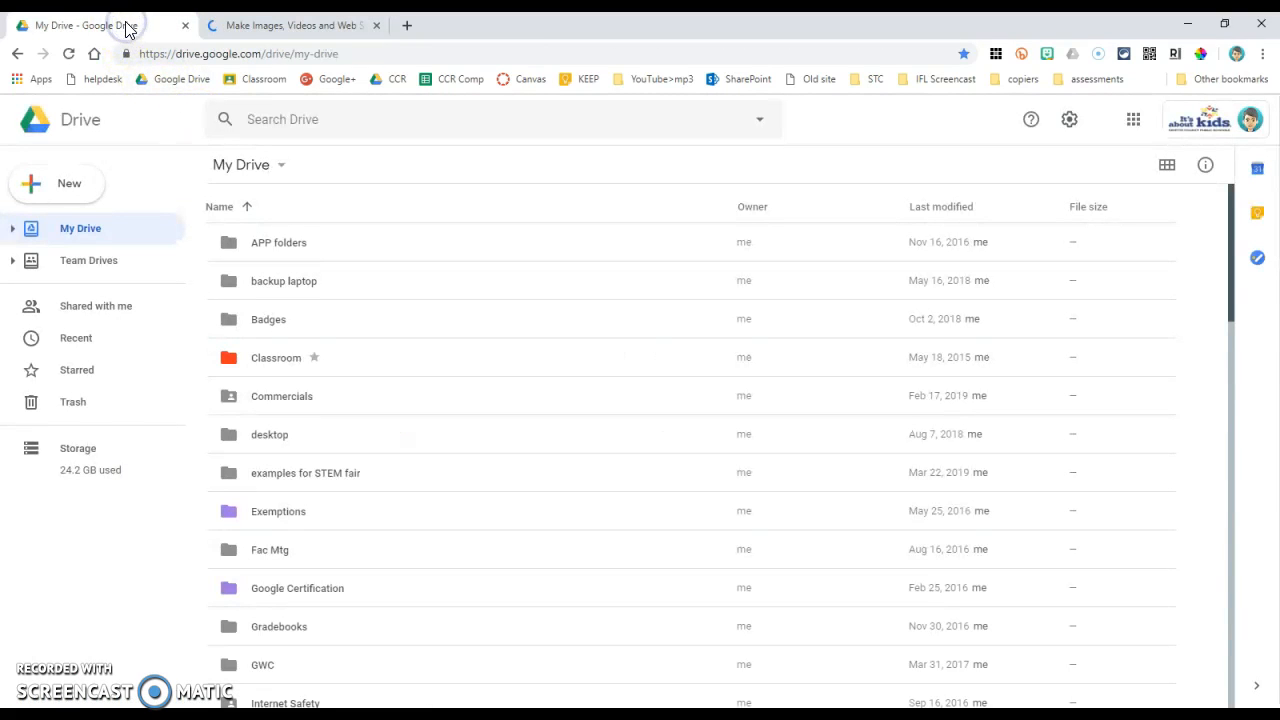
click(40, 187)
click(88, 192)
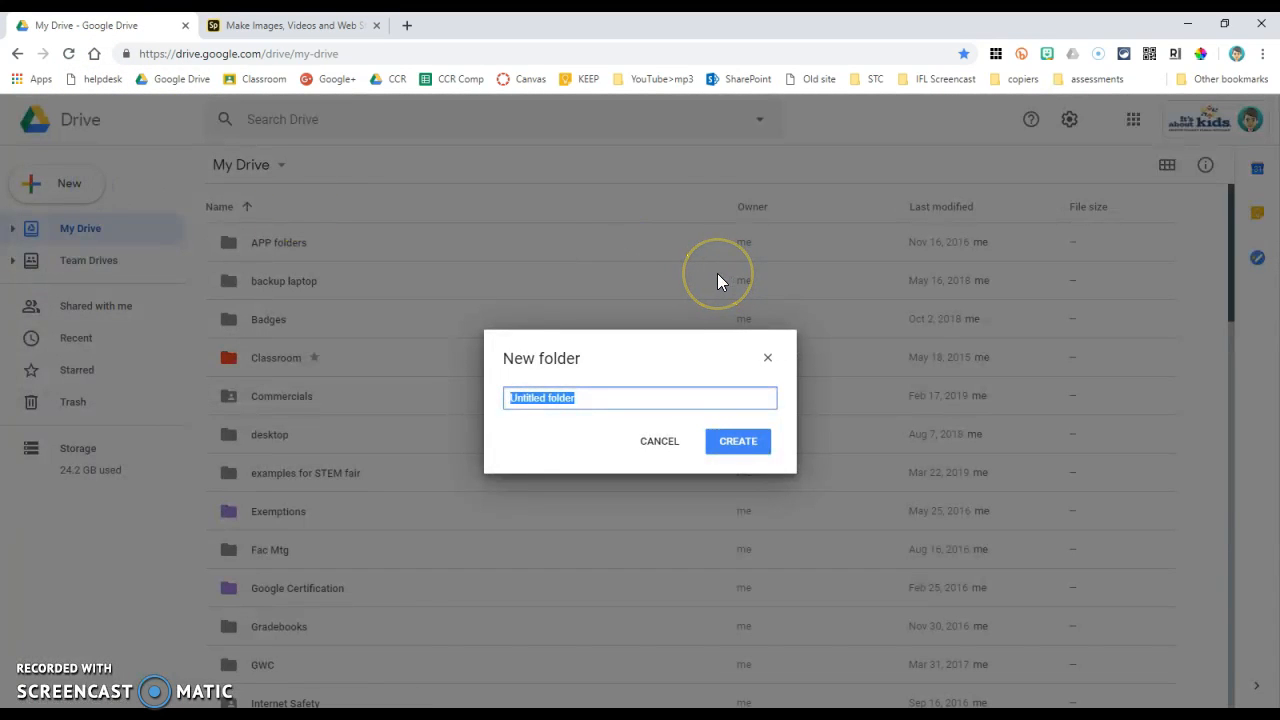
text(video pictures)
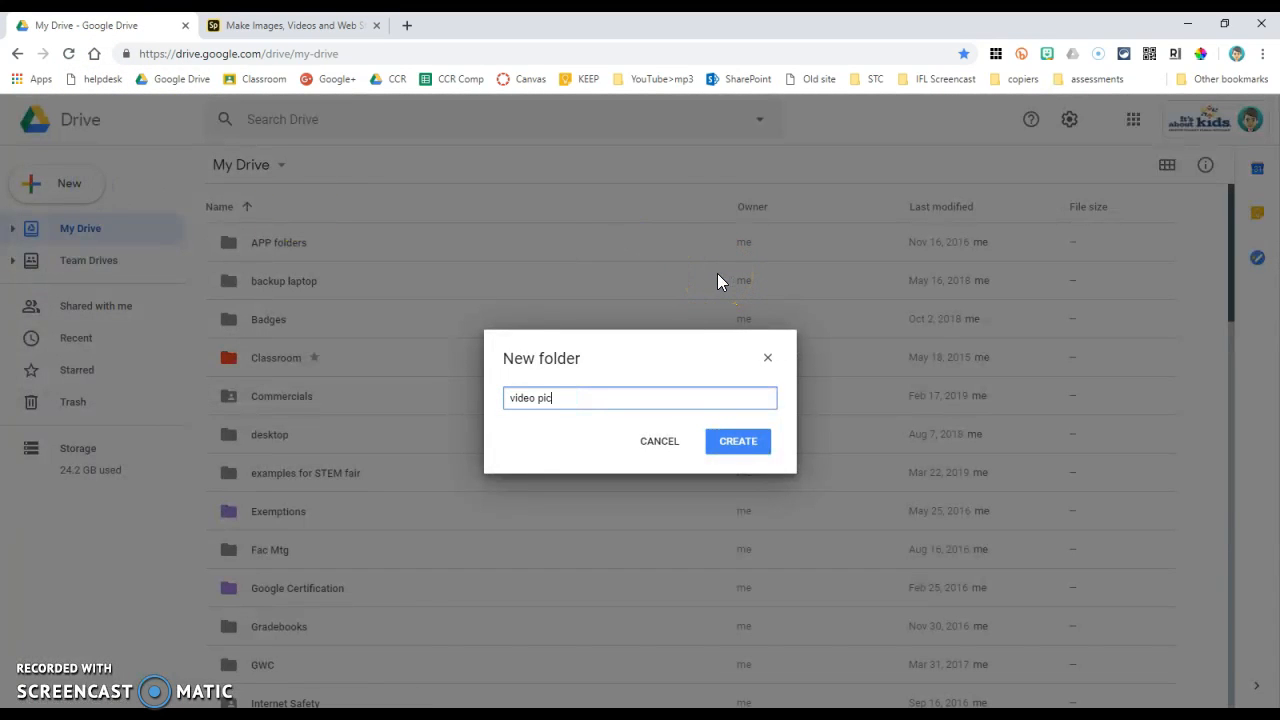
key(Return)
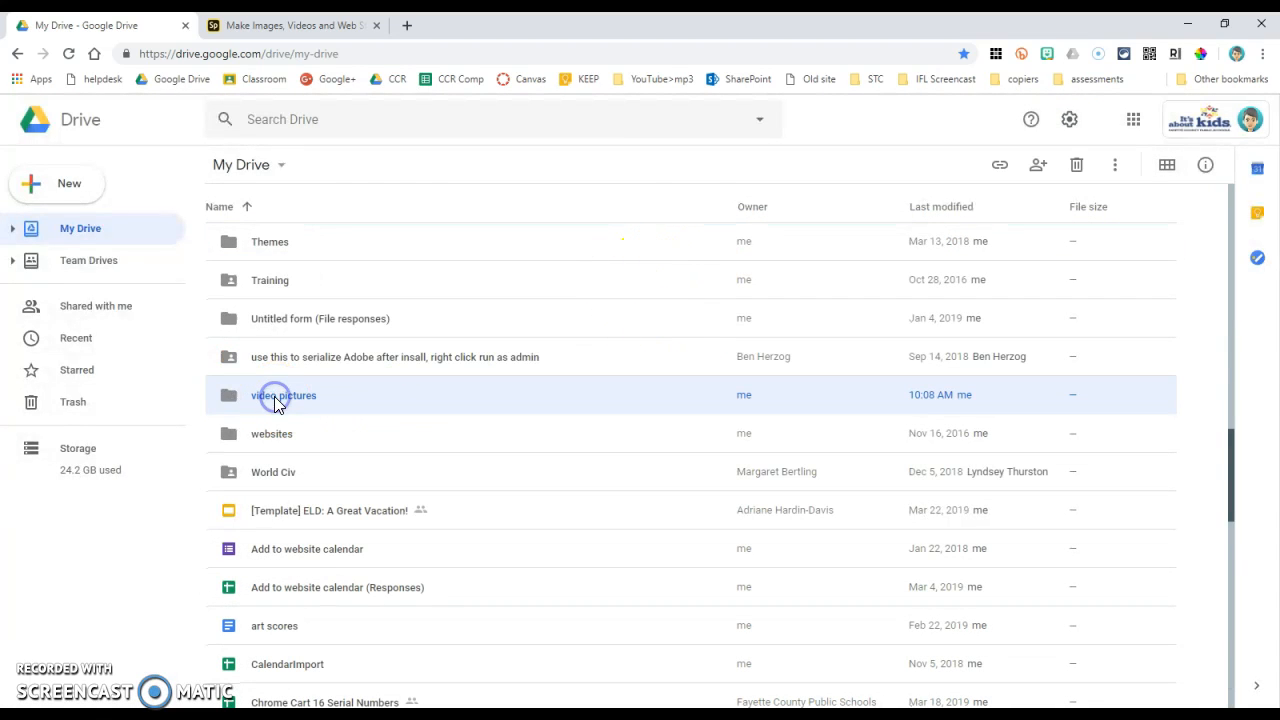
double_click(275, 398)
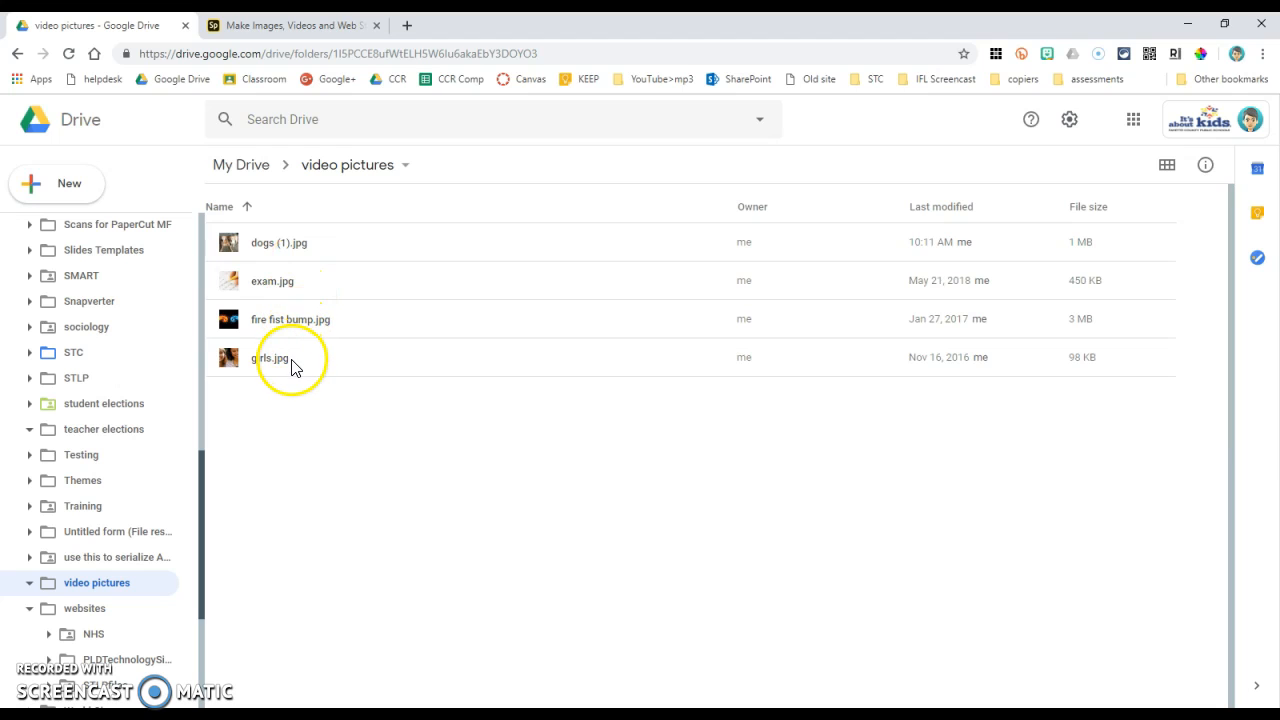
Step: Back in Adobe Spark, insert girls.jpg from the Google Drive folder "video pictures" as the title slide's background photo
click(279, 27)
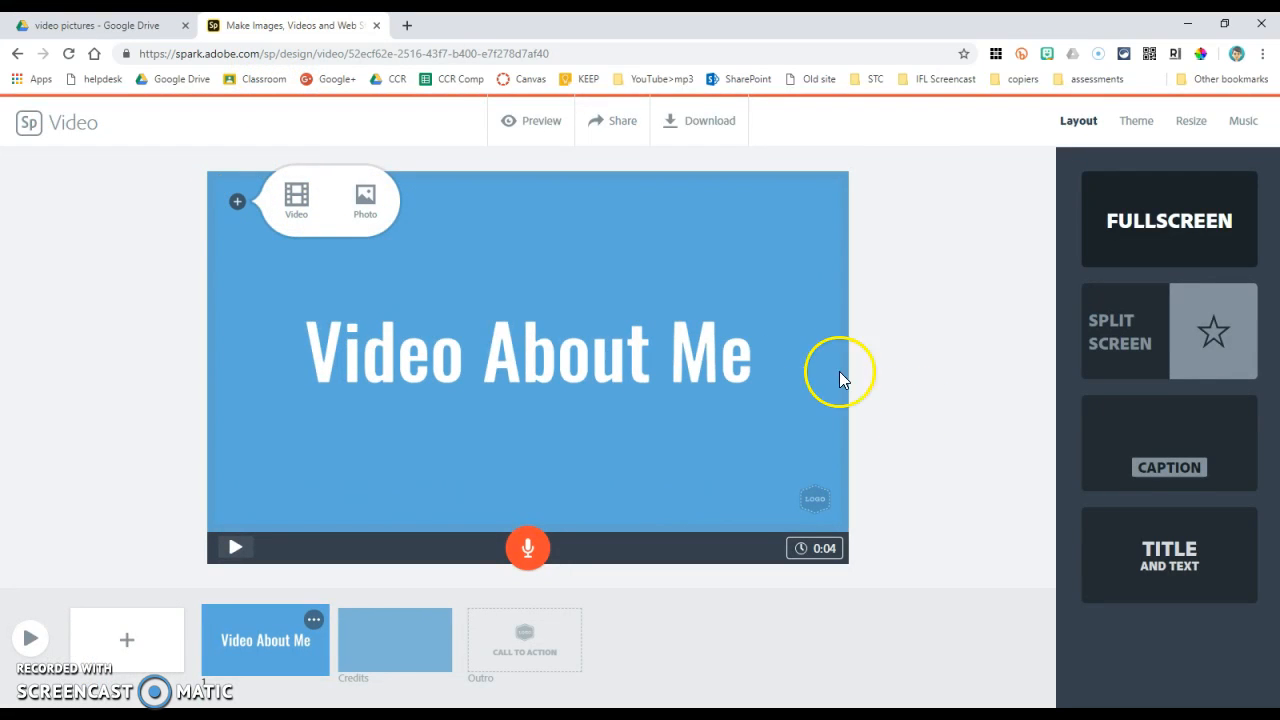
click(368, 200)
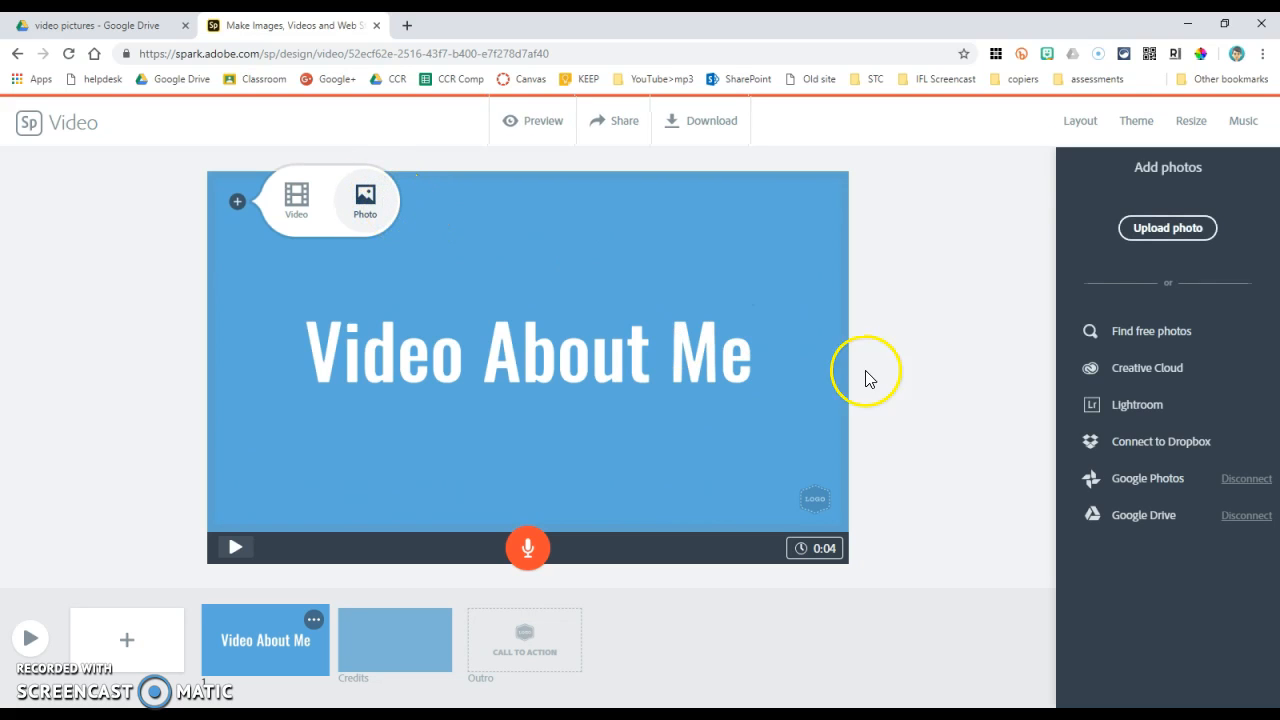
click(1139, 518)
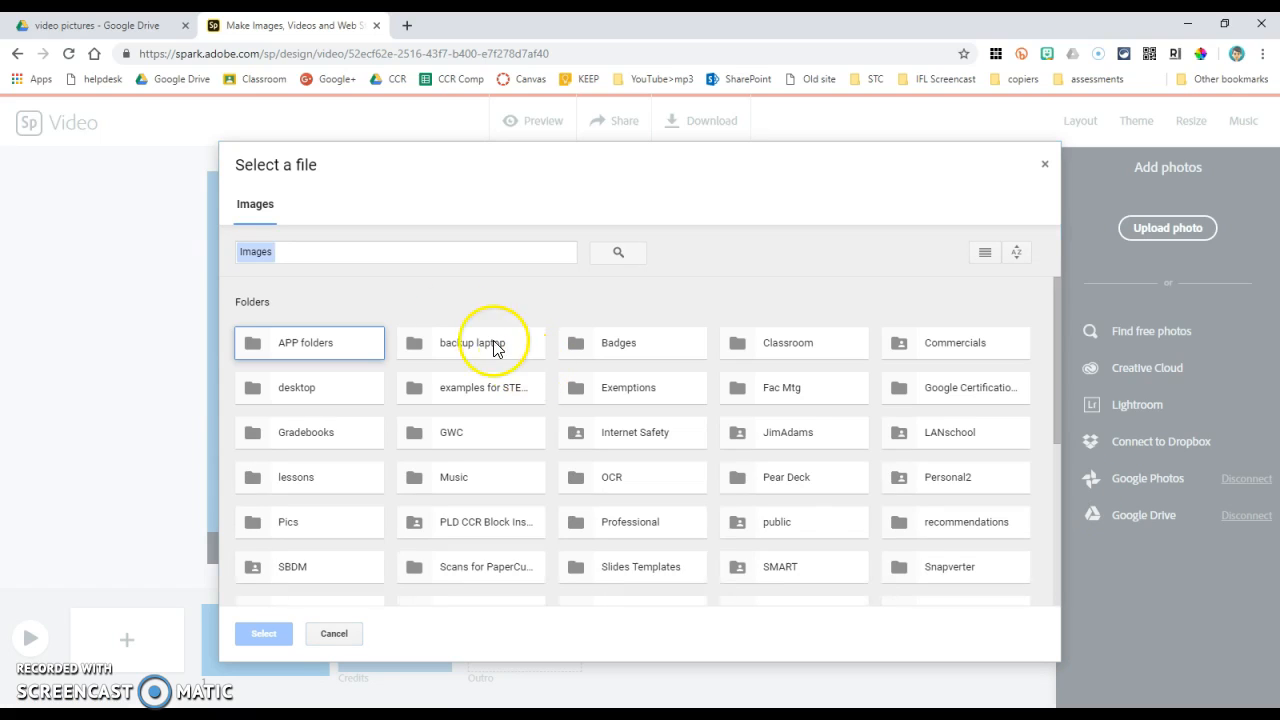
scroll(851, 543, down, 5)
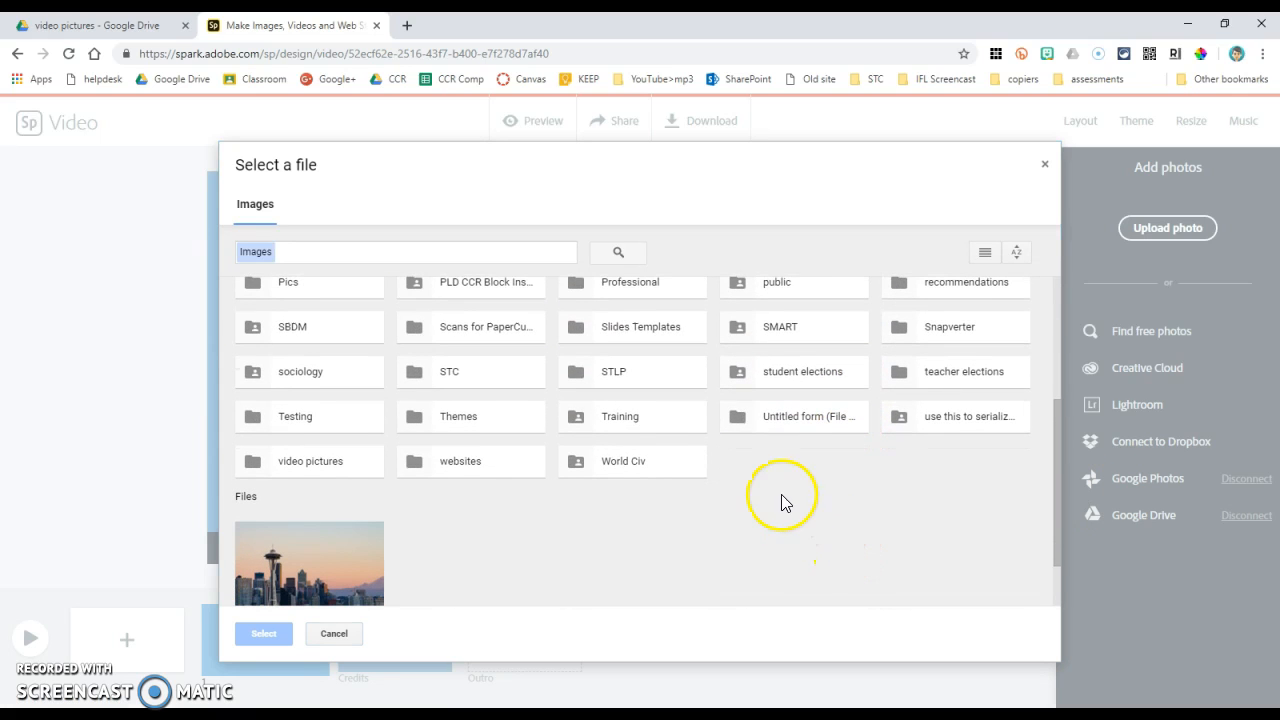
double_click(310, 461)
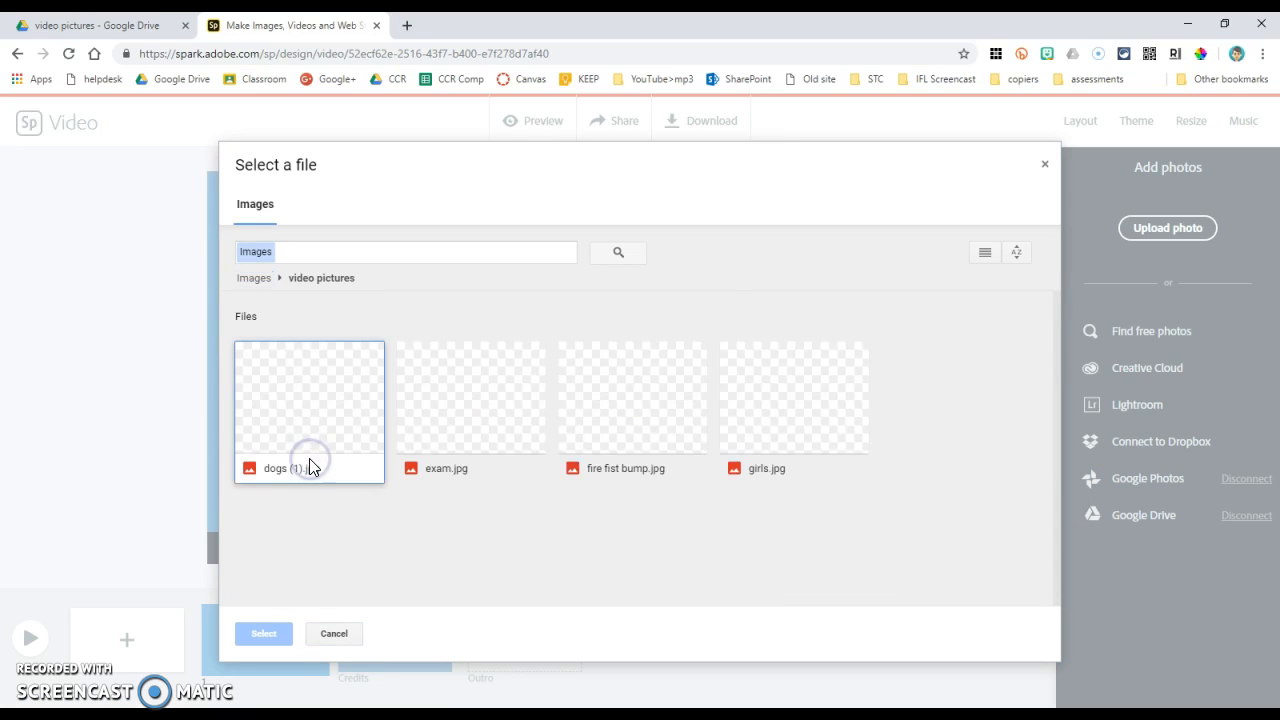
click(800, 432)
click(249, 632)
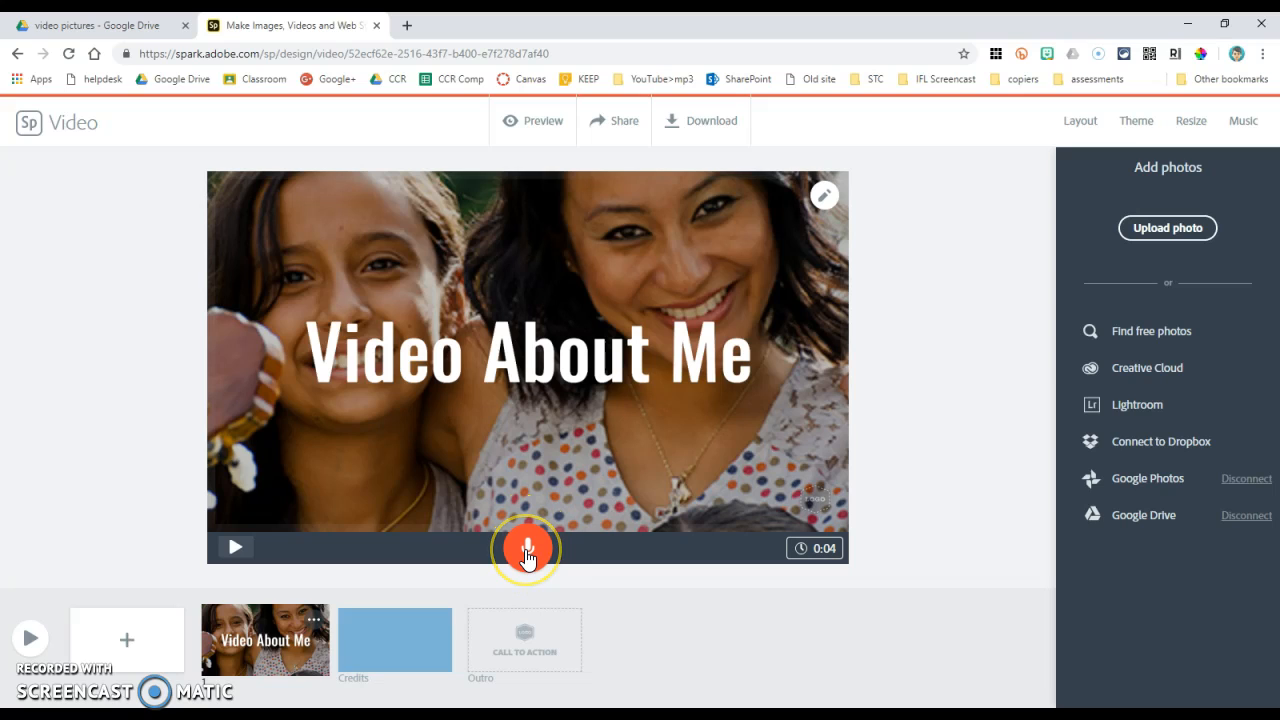
Step: Set the title slide's duration to 7 seconds
click(834, 556)
drag(689, 517, 704, 522)
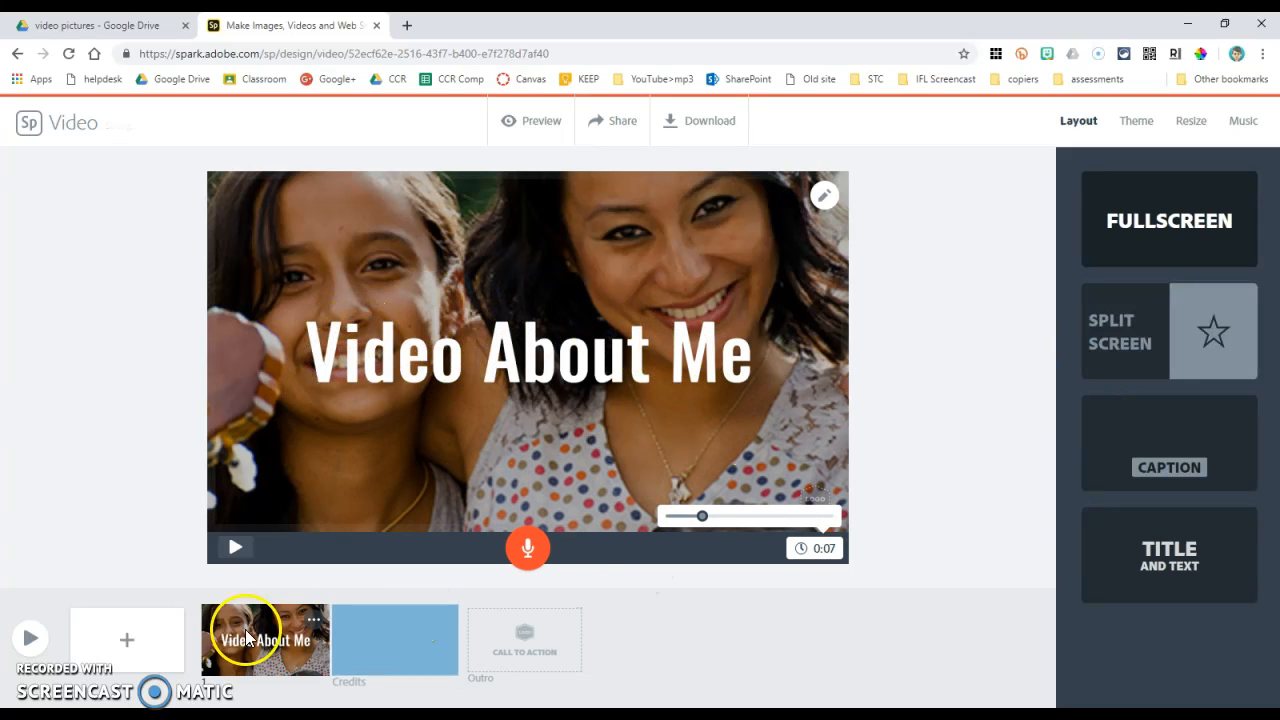
Step: Add a second slide with the split-screen layout and enter the text "Where I was born" in its left half
click(126, 645)
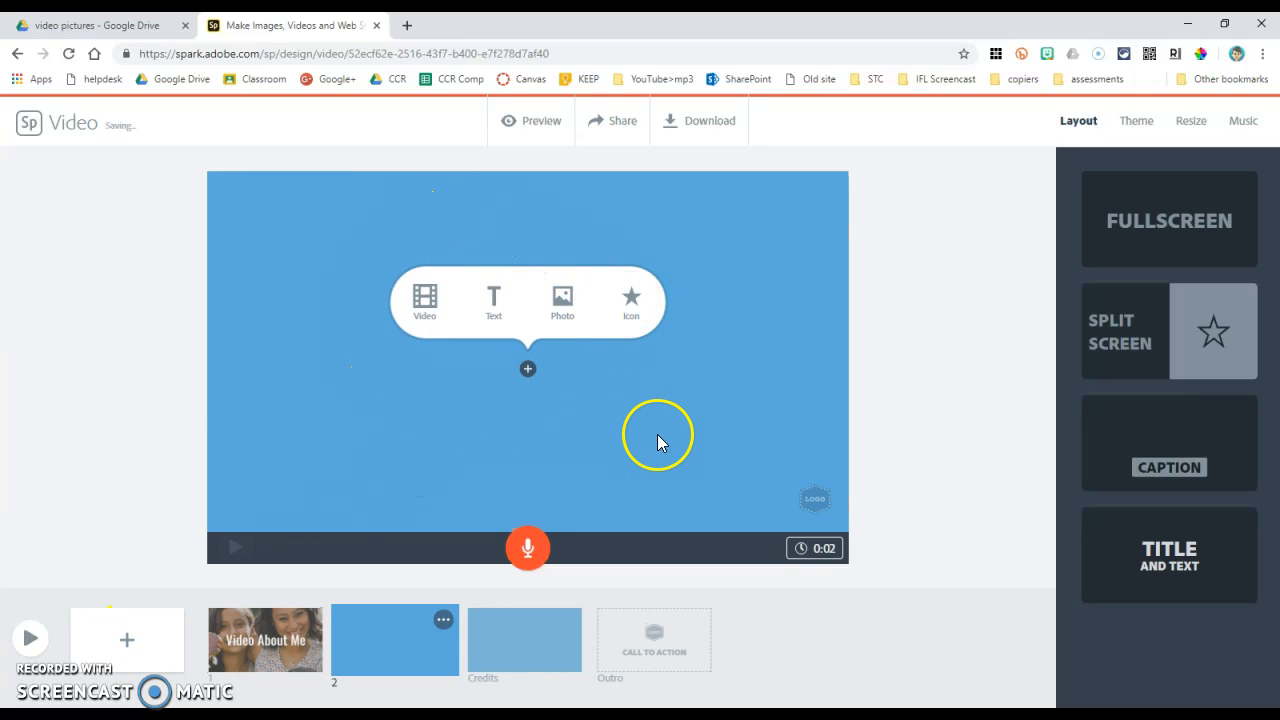
click(1148, 362)
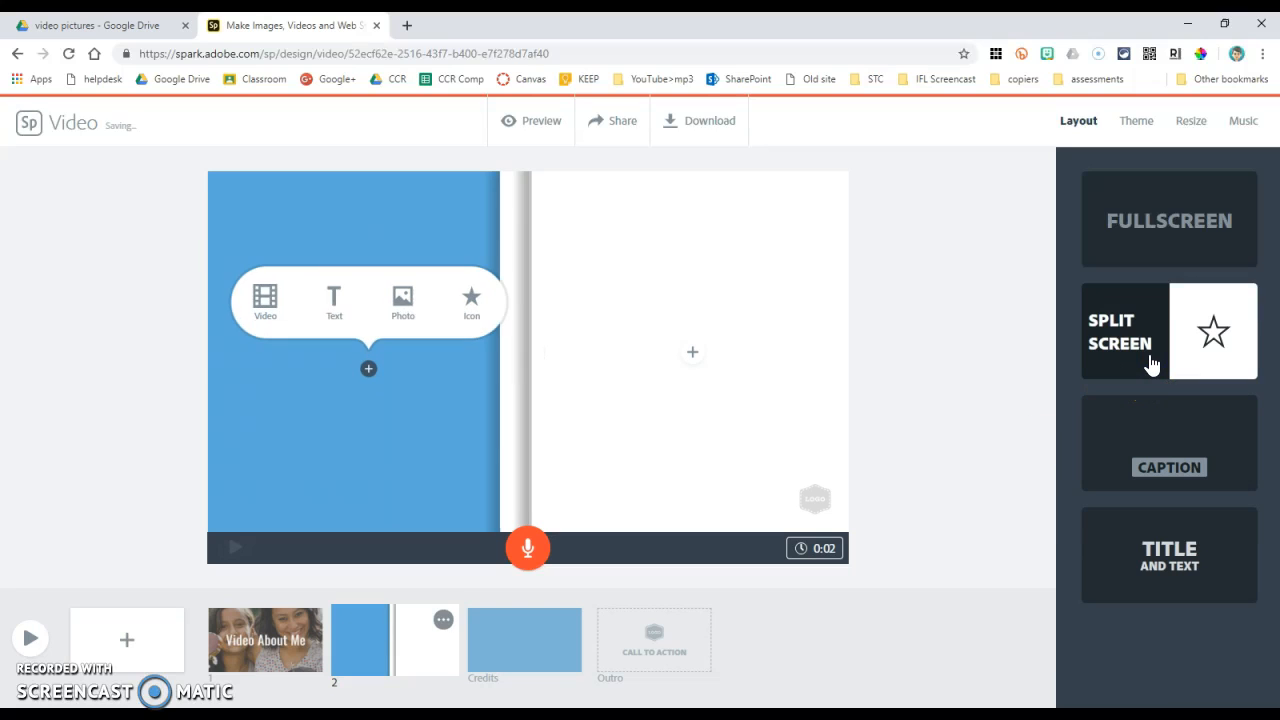
click(340, 312)
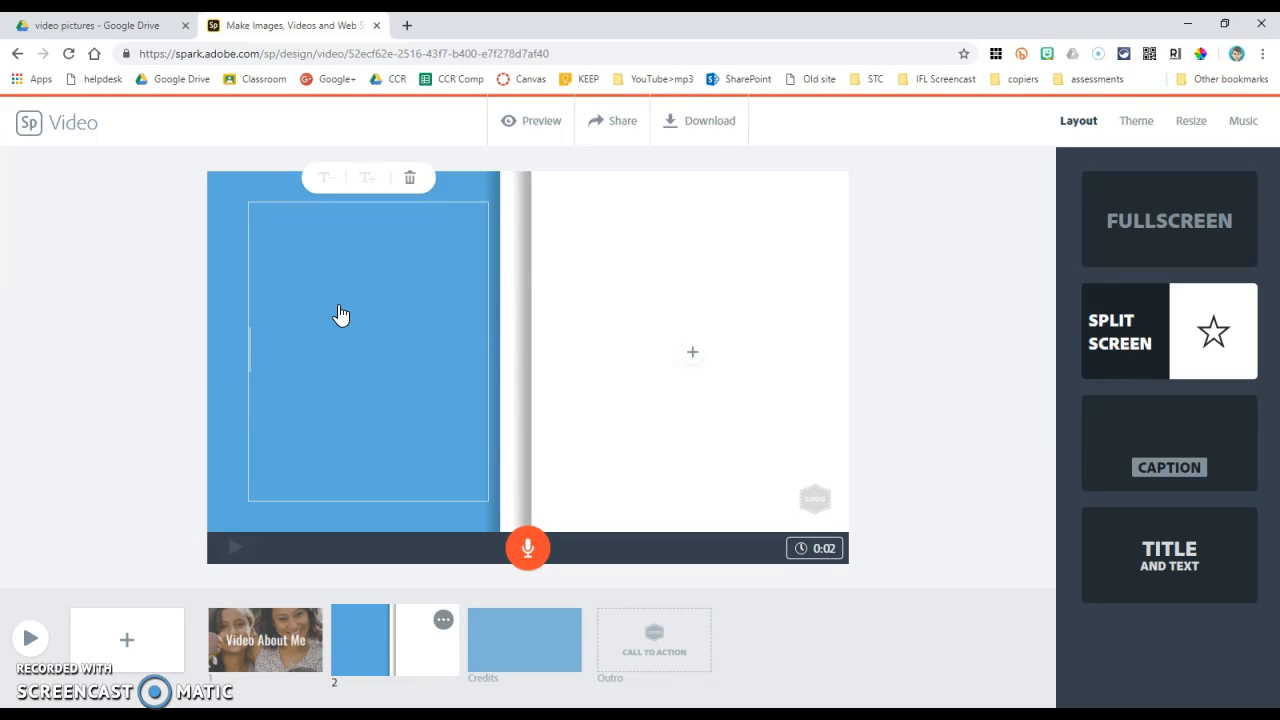
text(Where I )
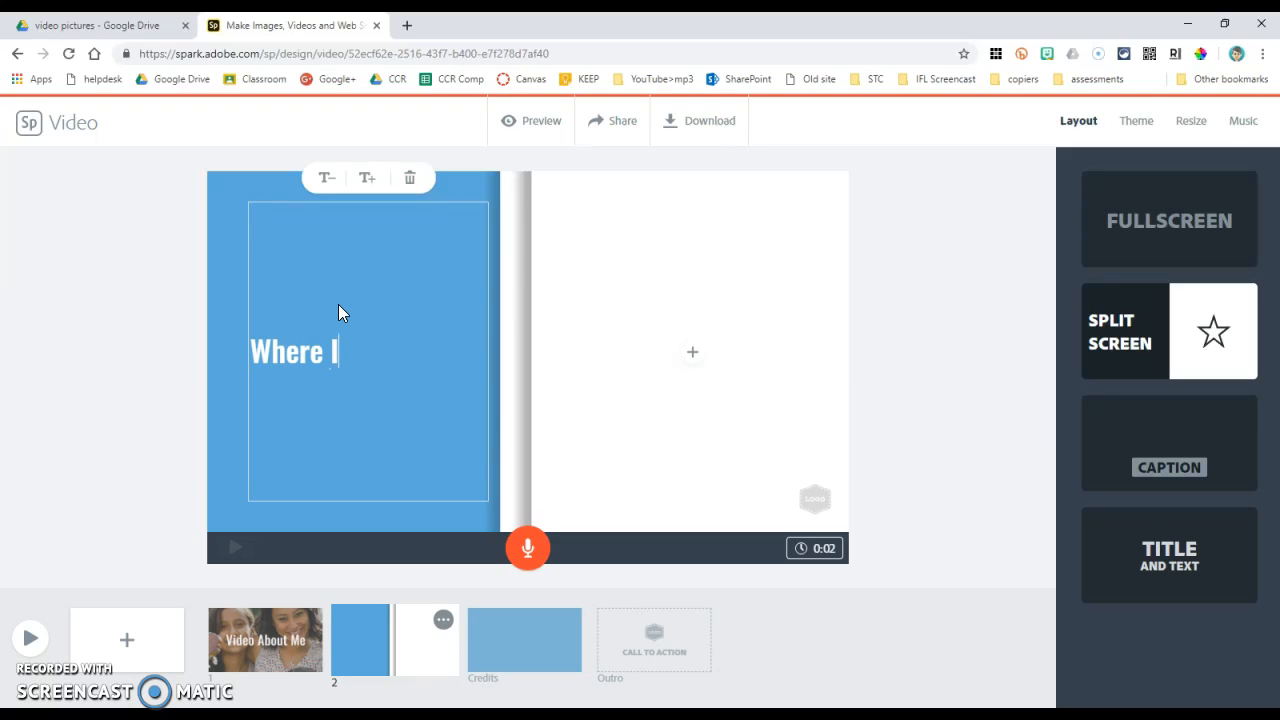
text(was born)
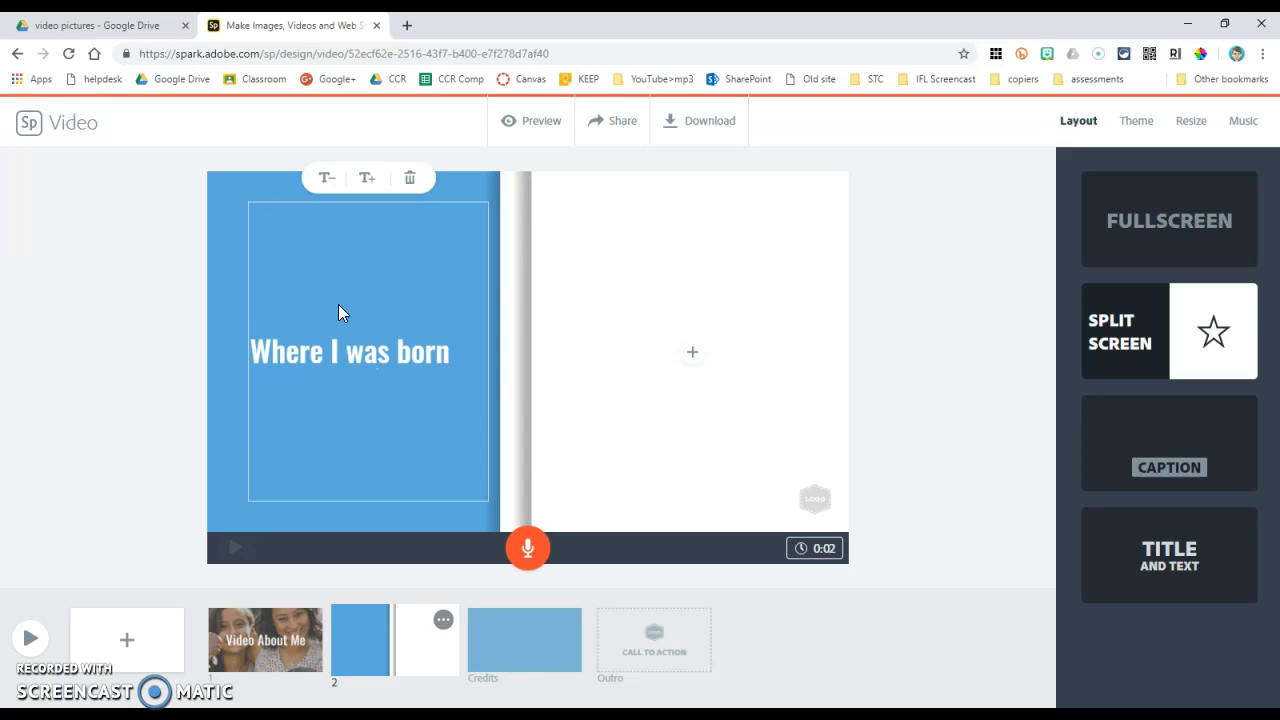
Step: Search the free photos for "glasgow" and insert the city buildings photo in the right half of the second slide
click(692, 353)
click(693, 298)
click(694, 355)
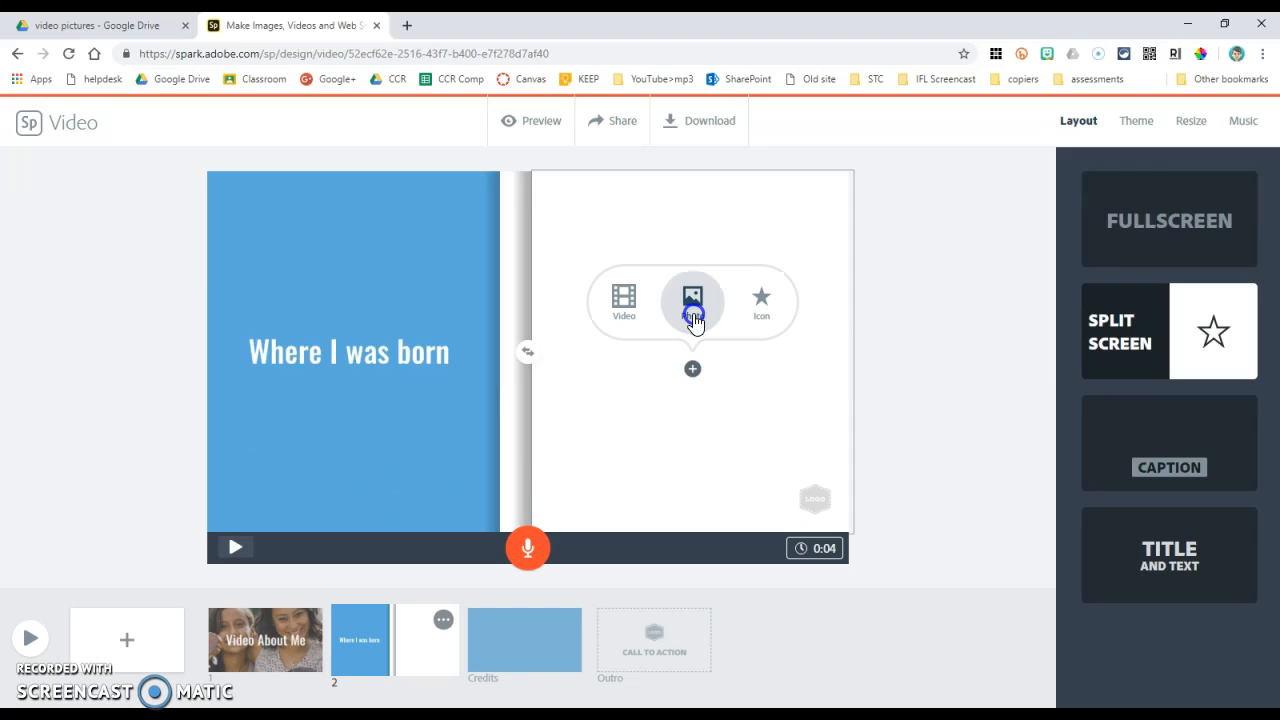
click(693, 302)
click(1134, 330)
click(1120, 203)
text(glasgow)
key(Return)
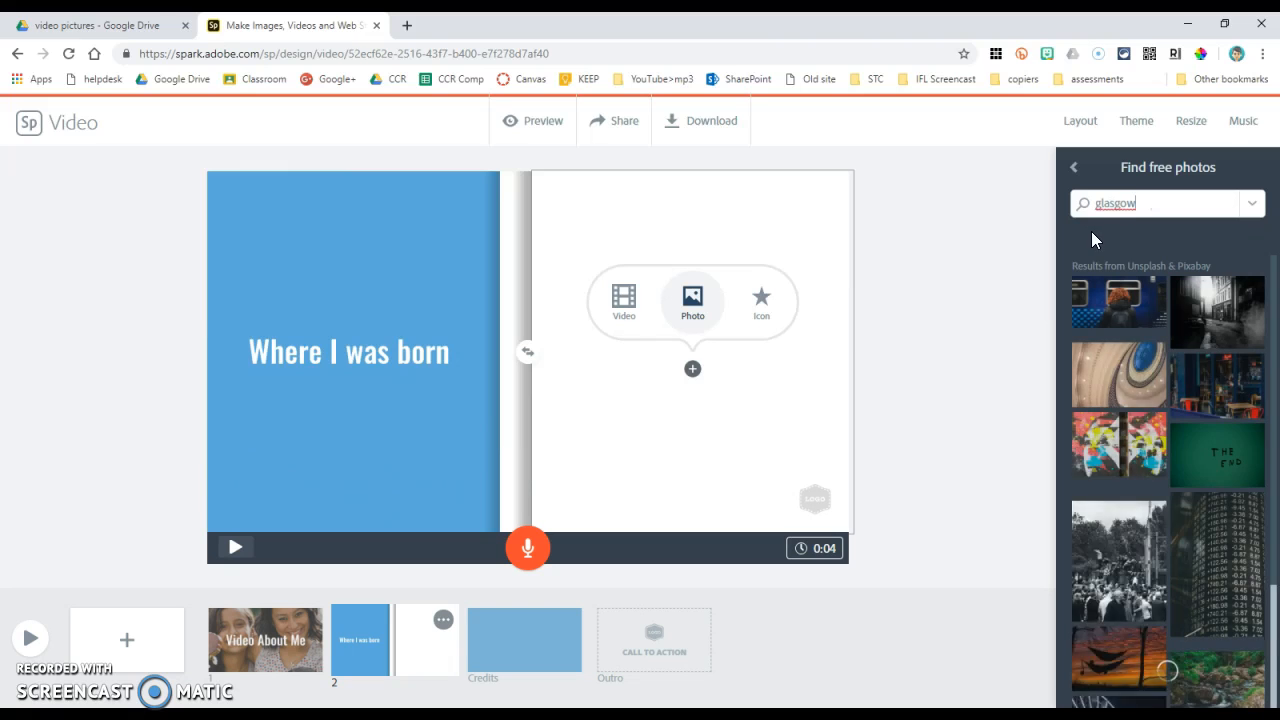
scroll(1240, 495, down, 2)
scroll(1238, 492, down, 2)
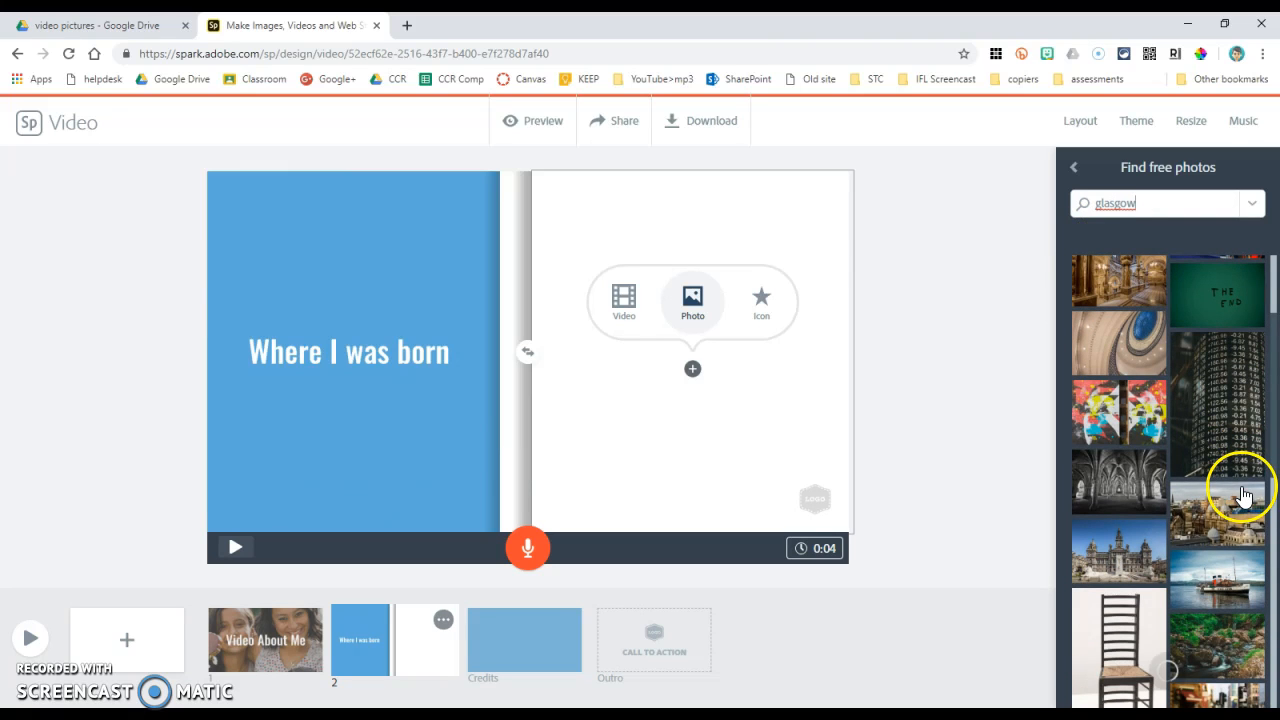
click(1222, 530)
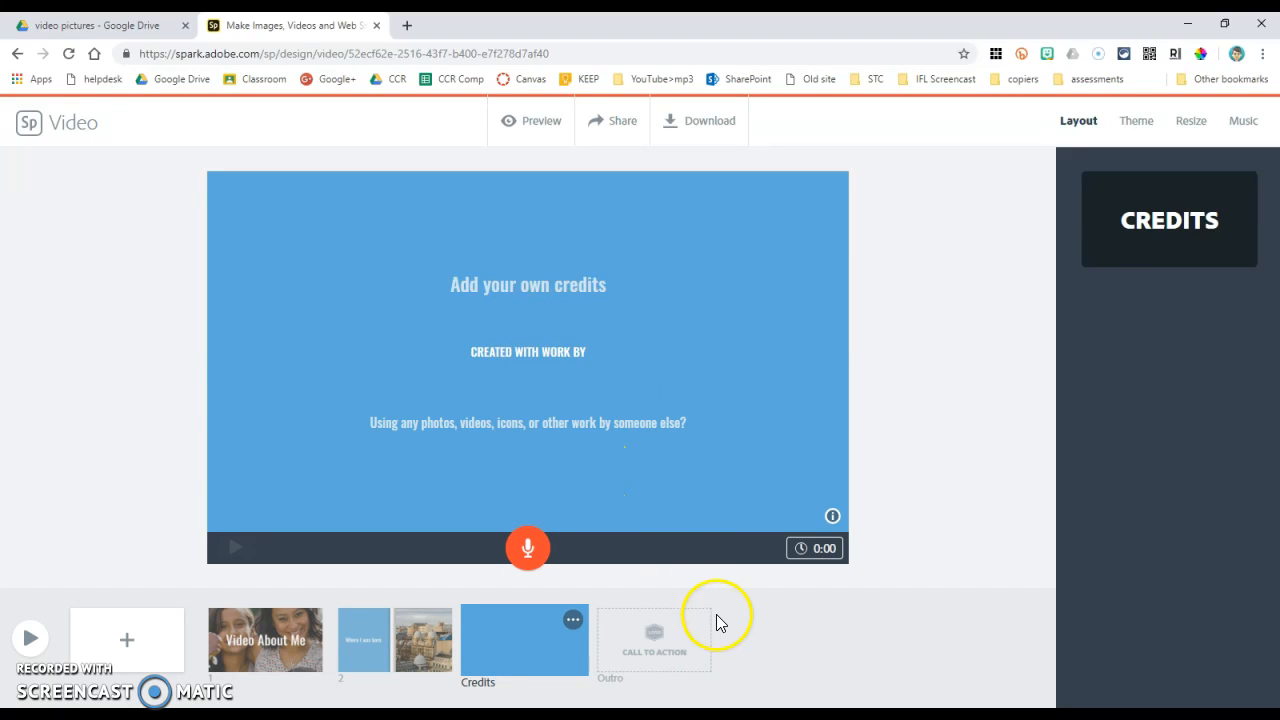
Step: Open the selection of themes for the video
mouse_move(686, 634)
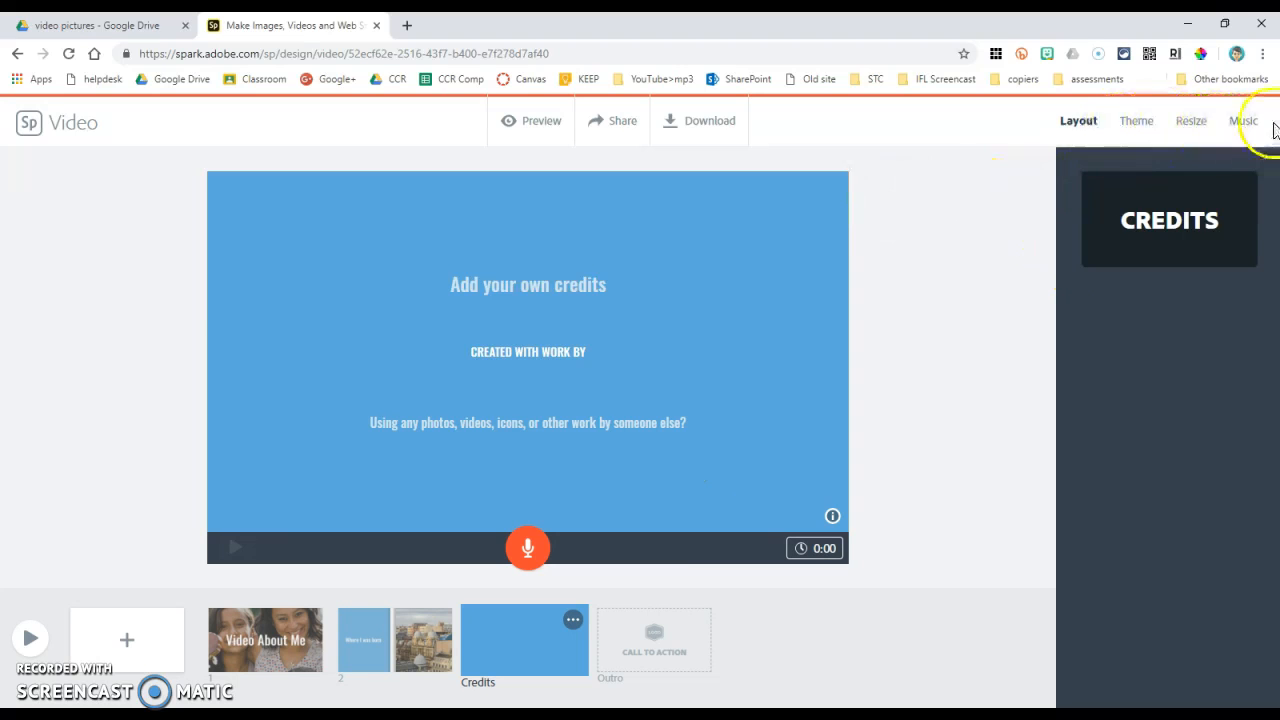
click(1146, 124)
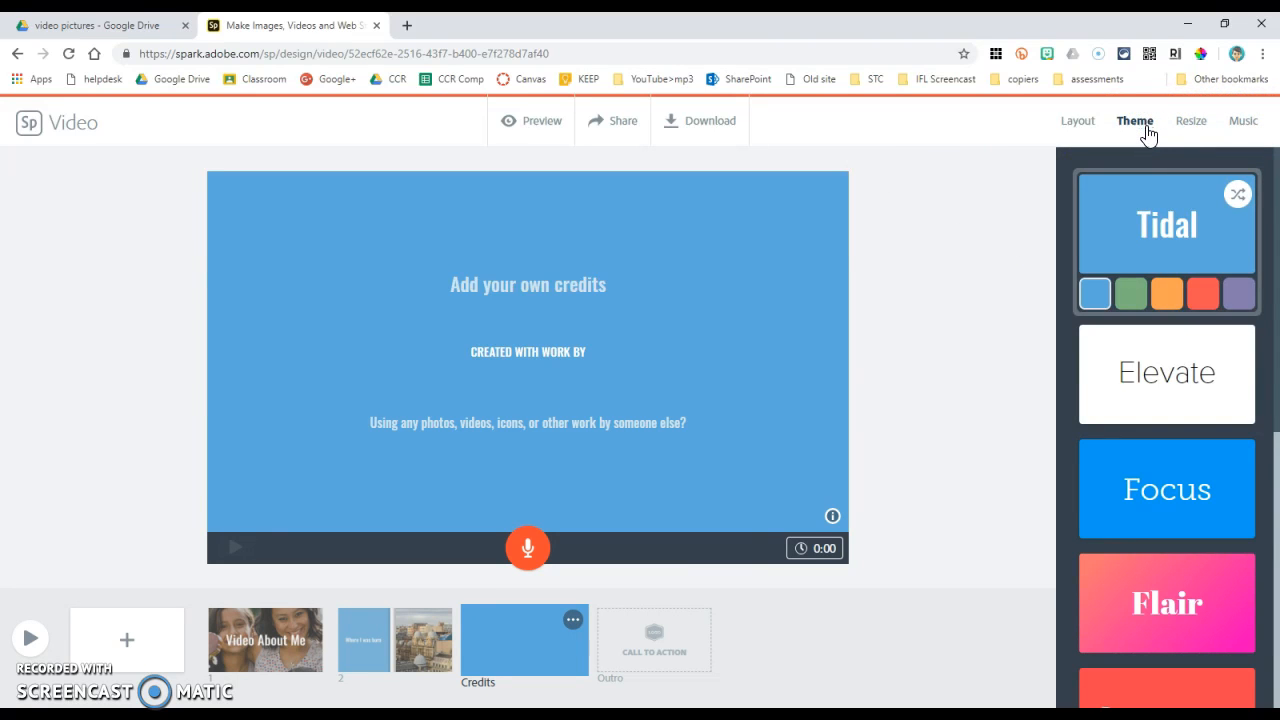